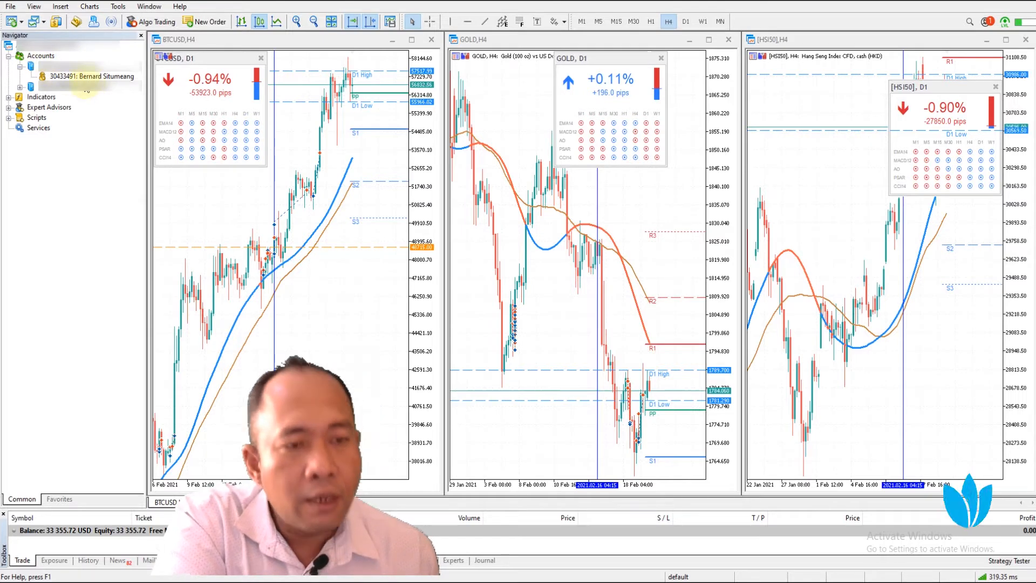
Open Change Password for the trading account and enter the current password
right_click(75, 77)
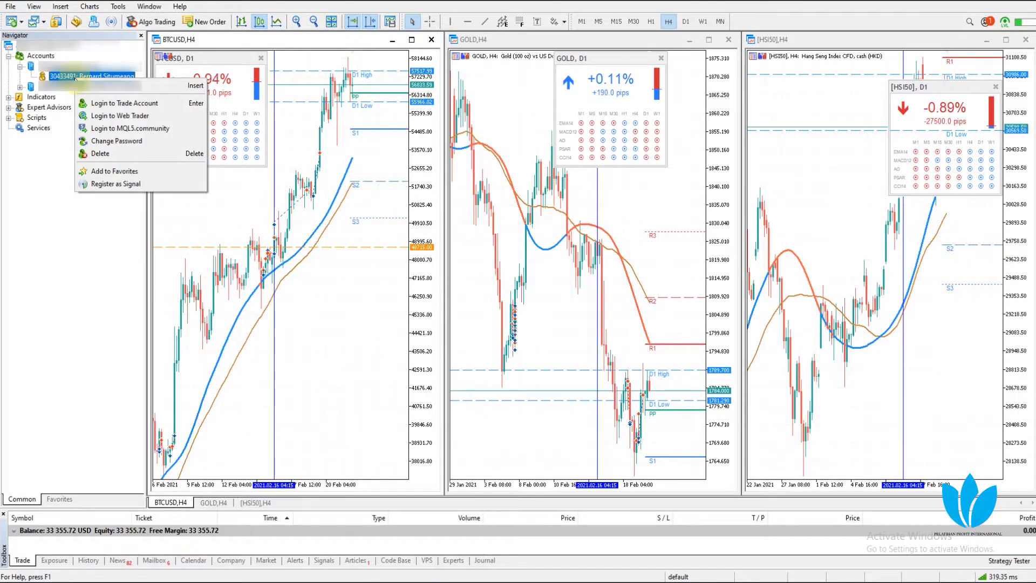
click(129, 142)
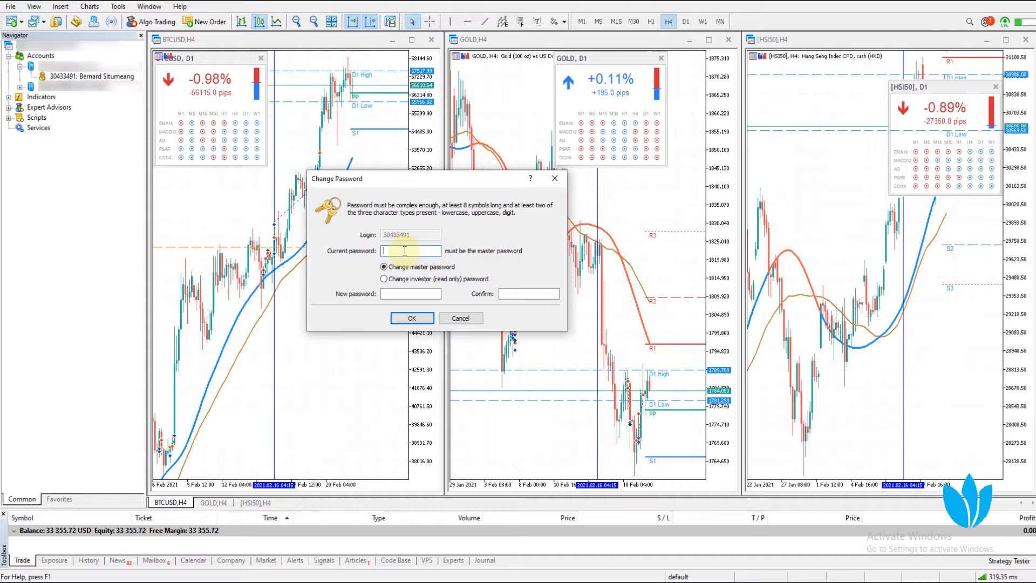
text(••••••••)
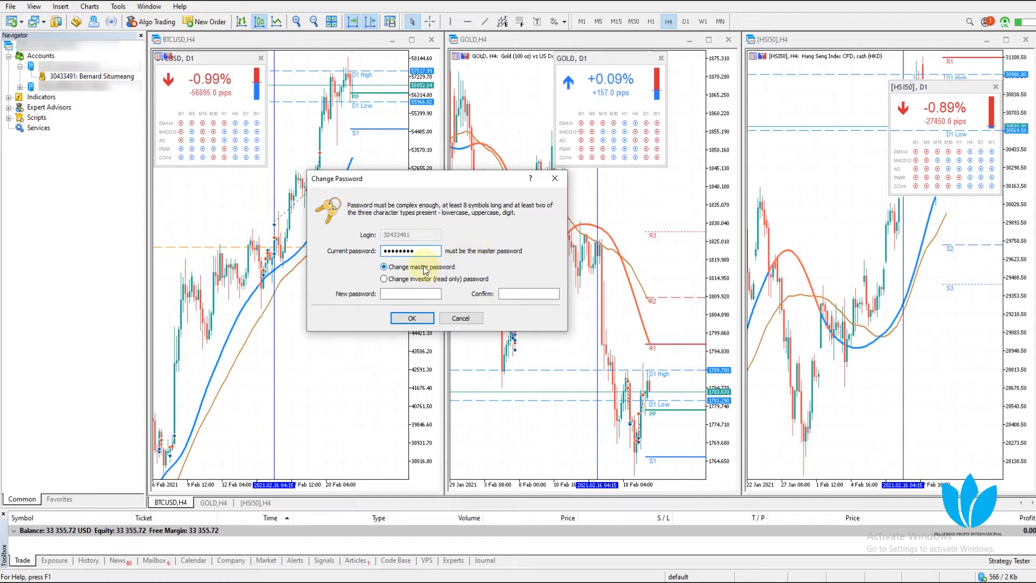
Keep 'Change master password' selected and bring the Notepad login notes forward
click(411, 279)
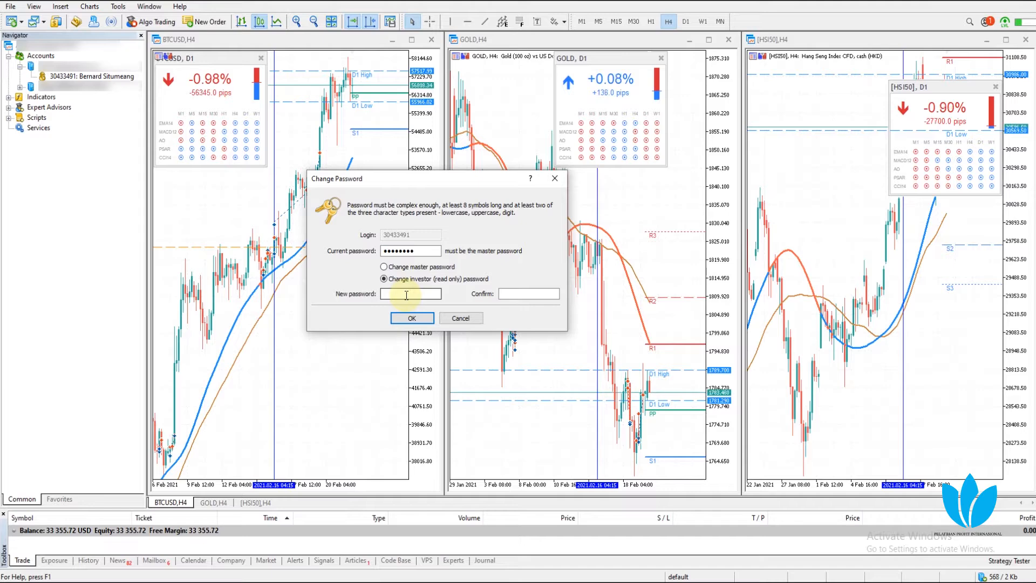
click(413, 268)
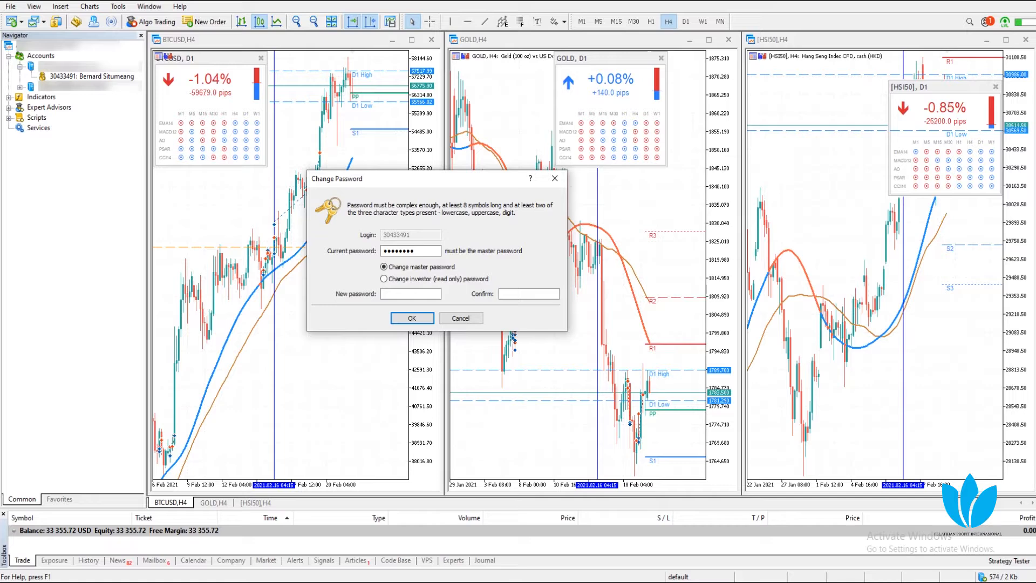
mouse_move(465, 582)
click(470, 558)
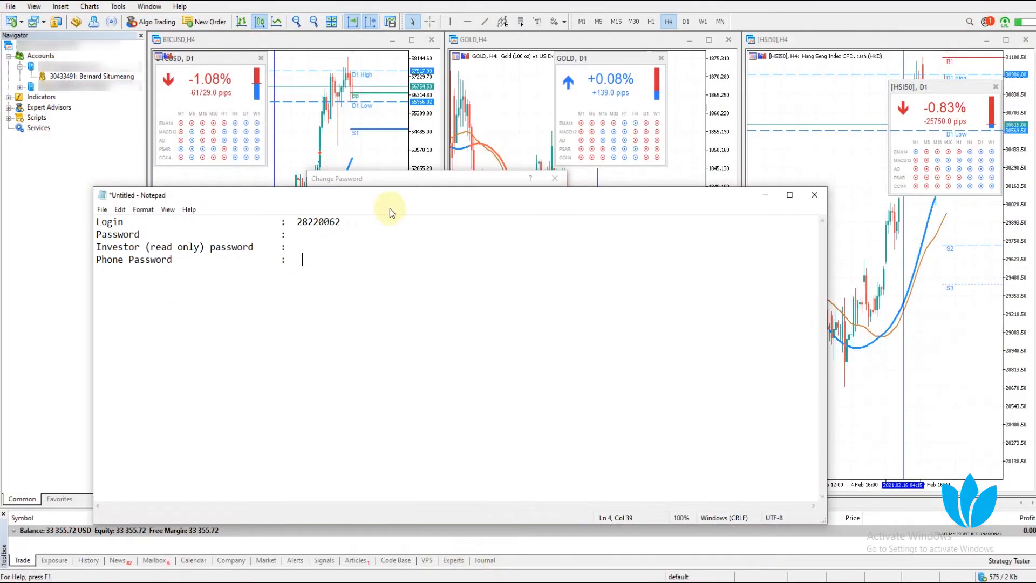
Write a new master password after the Password line in the Notepad notes
drag(342, 198, 461, 352)
click(426, 385)
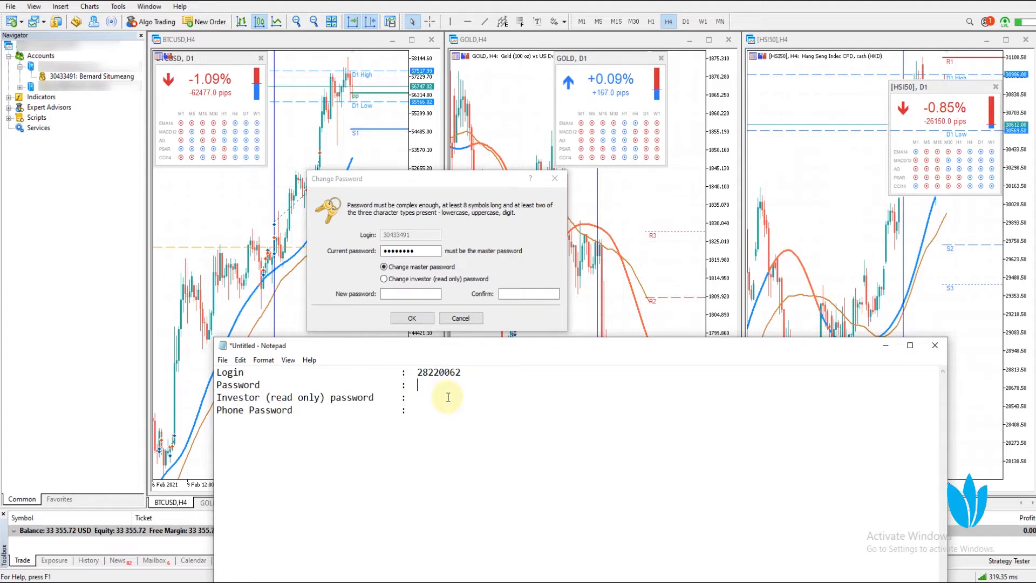
text(master12345)
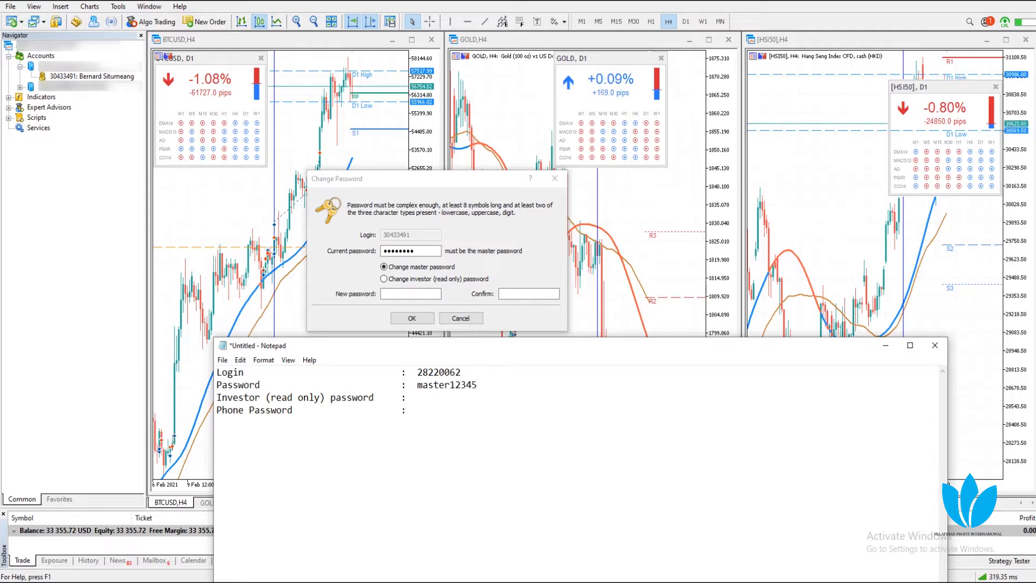
text(A)
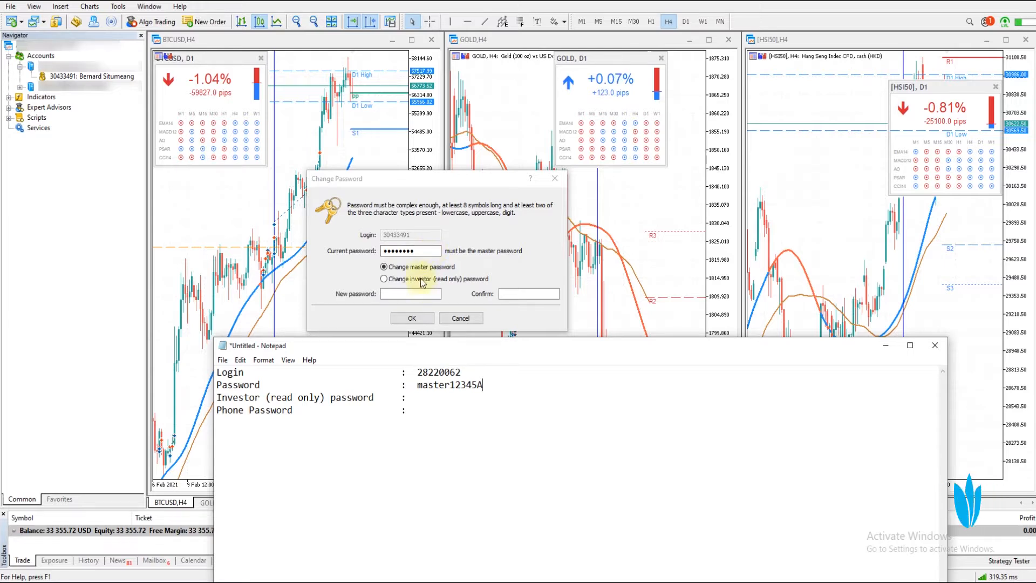
click(422, 251)
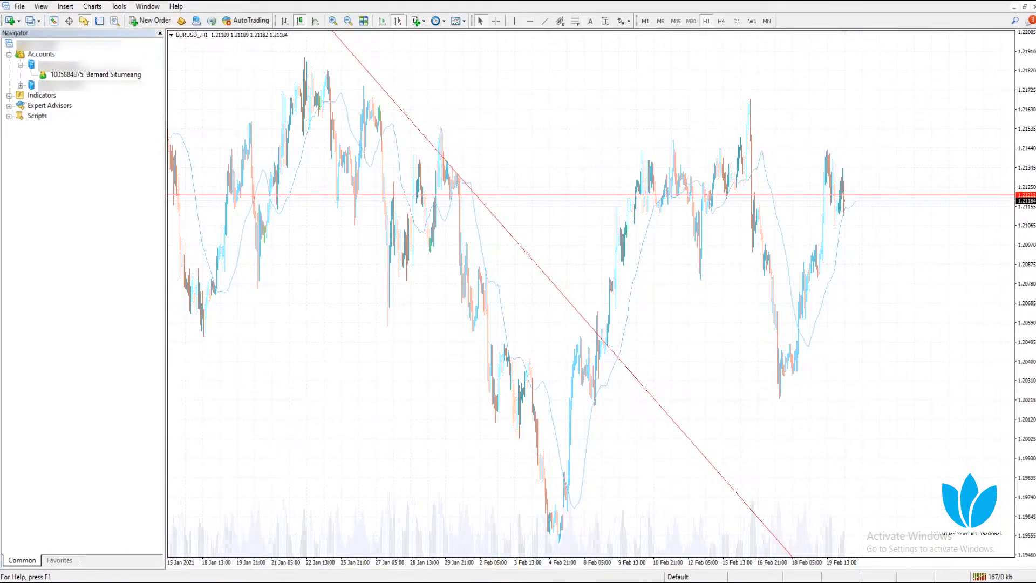
key(alt+Tab)
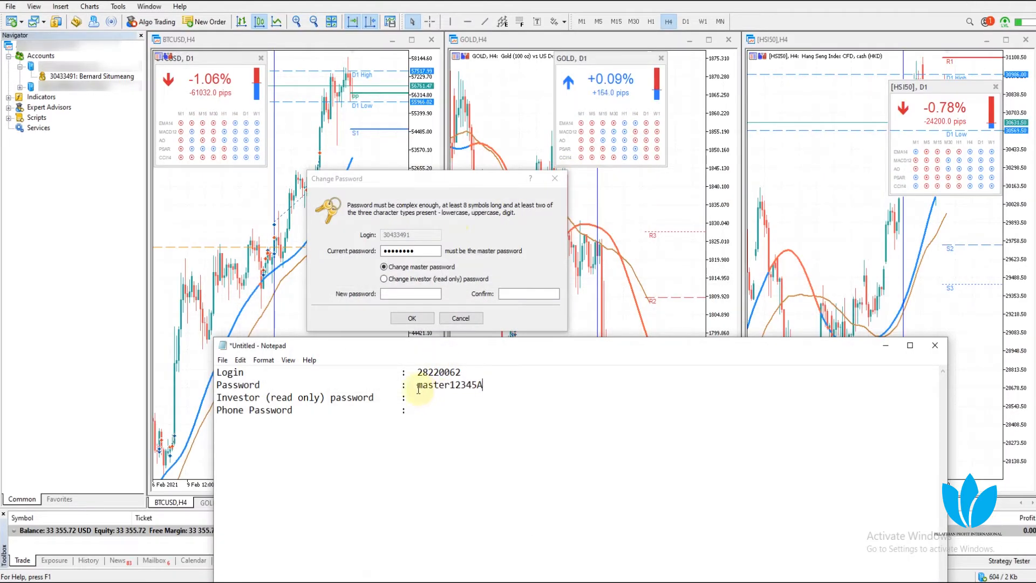
Copy the new master password from the Notepad notes
drag(418, 388, 476, 385)
right_click(475, 385)
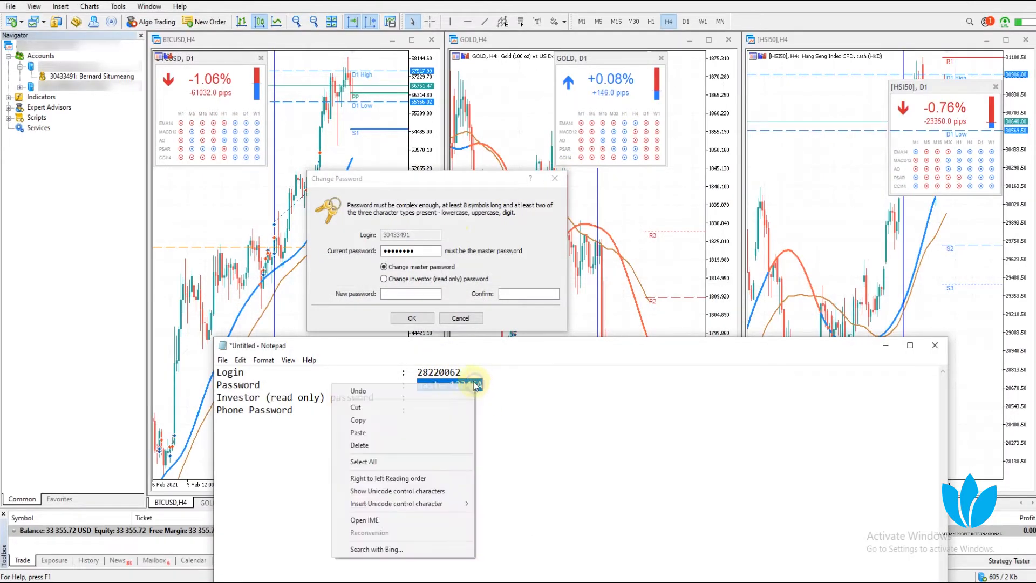
click(358, 420)
Paste it into the New password and Confirm fields, then click OK
click(395, 297)
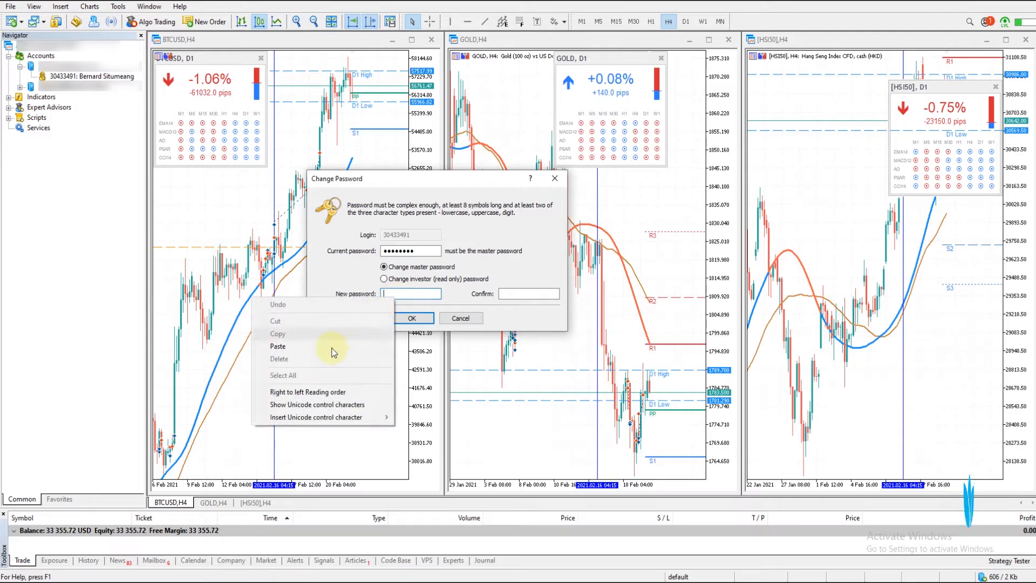
click(335, 346)
click(509, 293)
right_click(509, 292)
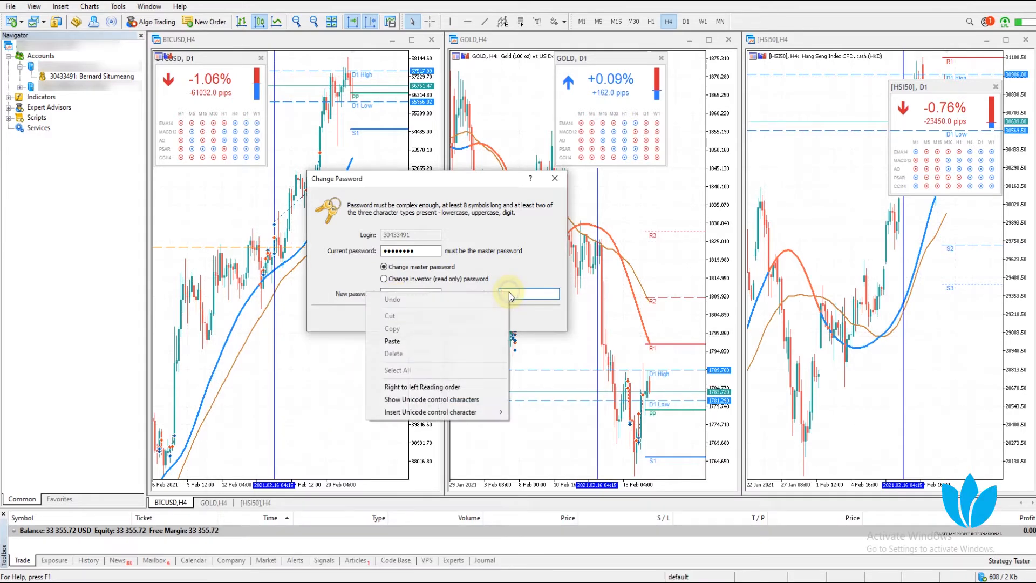
click(417, 342)
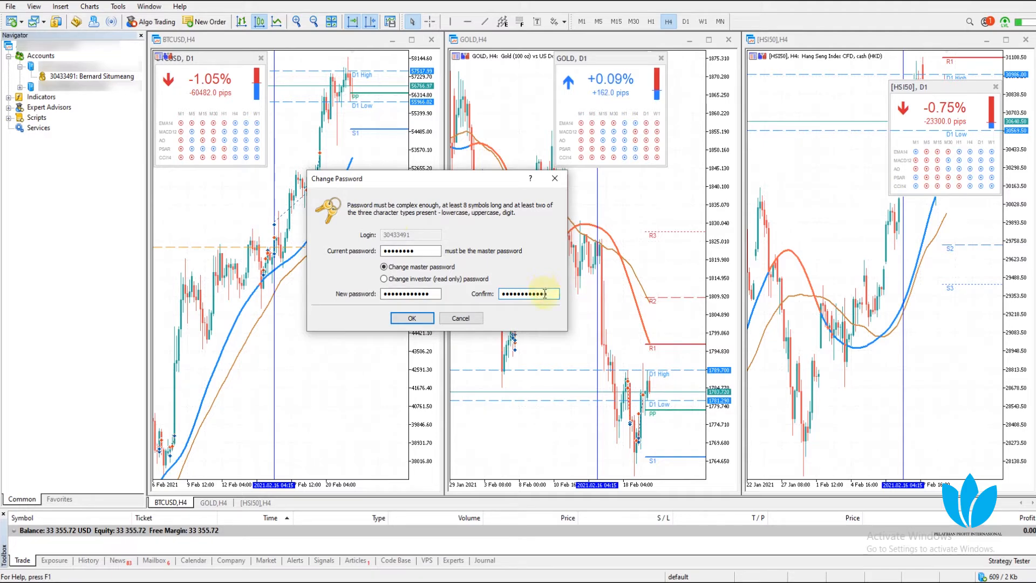
click(417, 318)
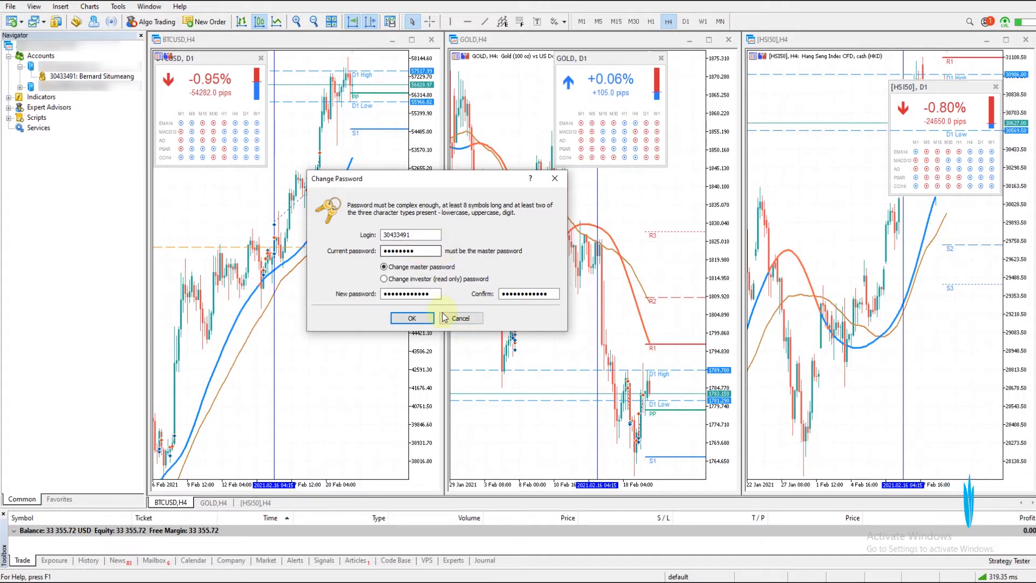
Copy the master password from the Notepad login notes
key(alt+Tab)
double_click(448, 385)
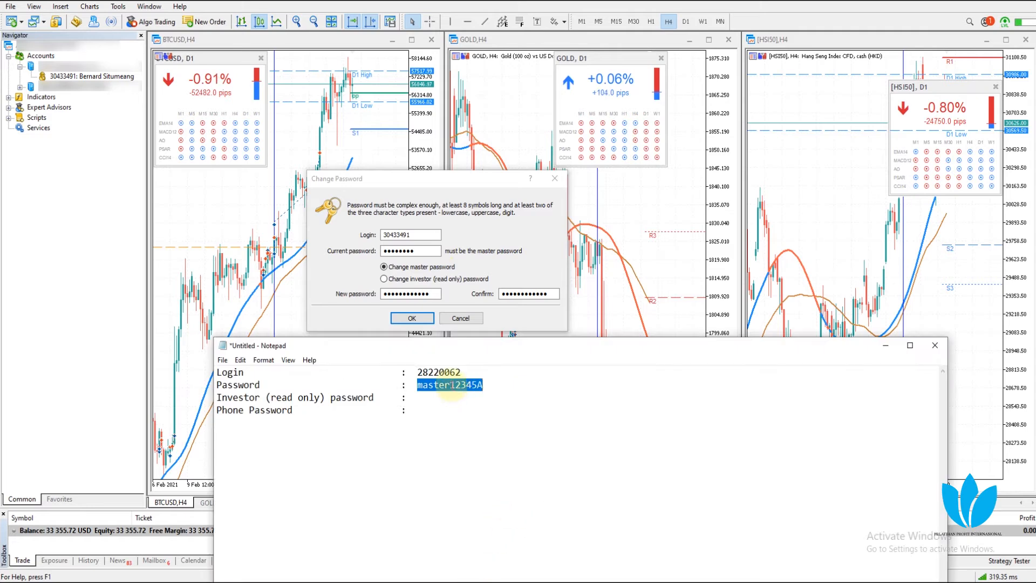
right_click(429, 385)
click(334, 421)
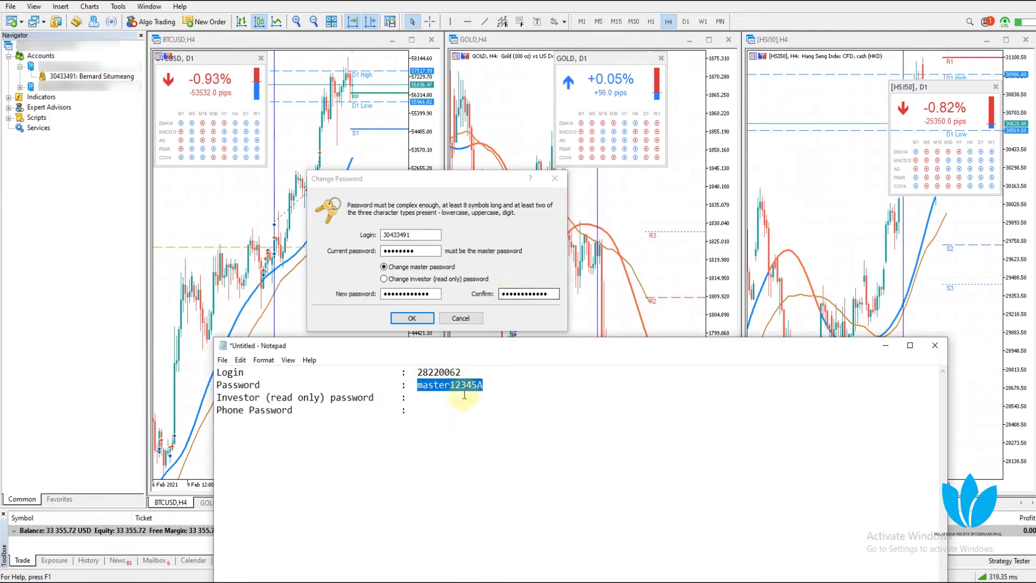
Write an investor password on the Investor line, fix the typo, and close Change Password
click(431, 399)
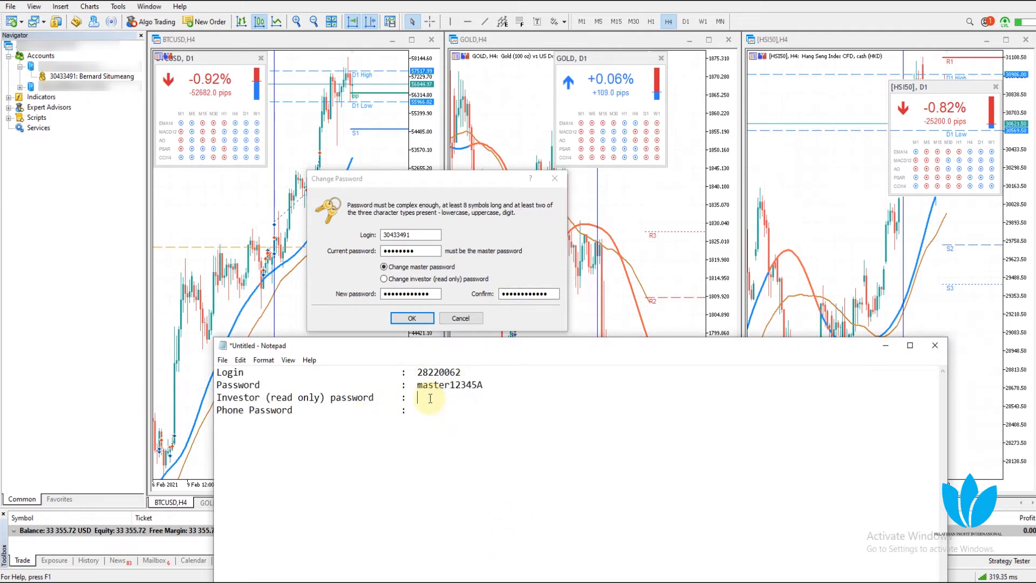
text(investor12345t)
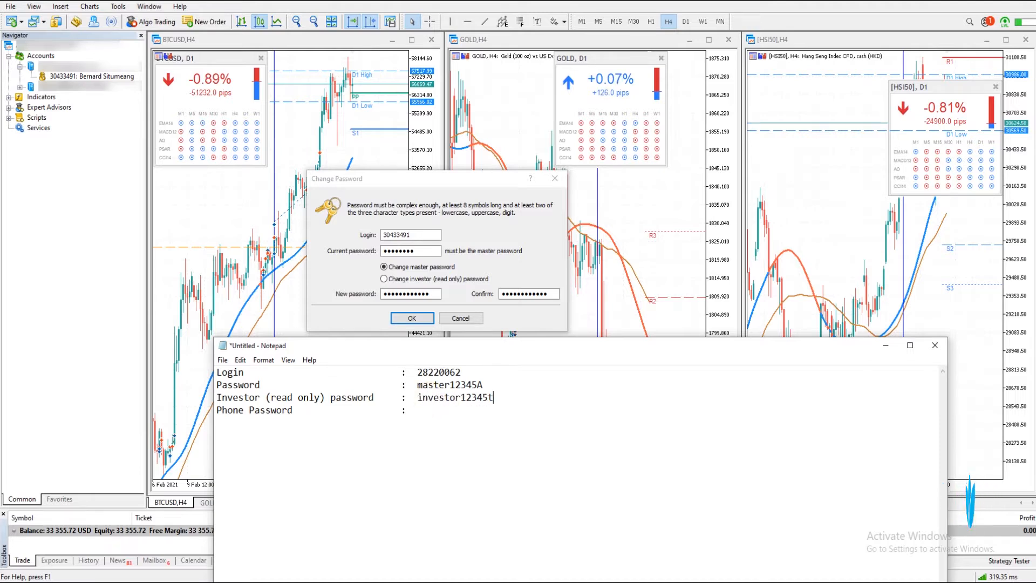
key(BackSpace)
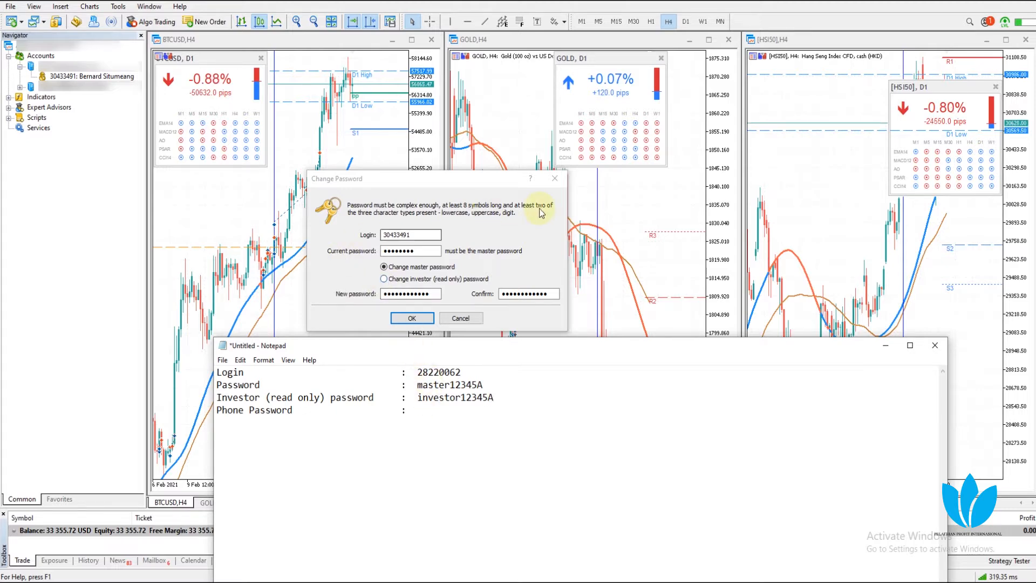
click(550, 180)
right_click(76, 77)
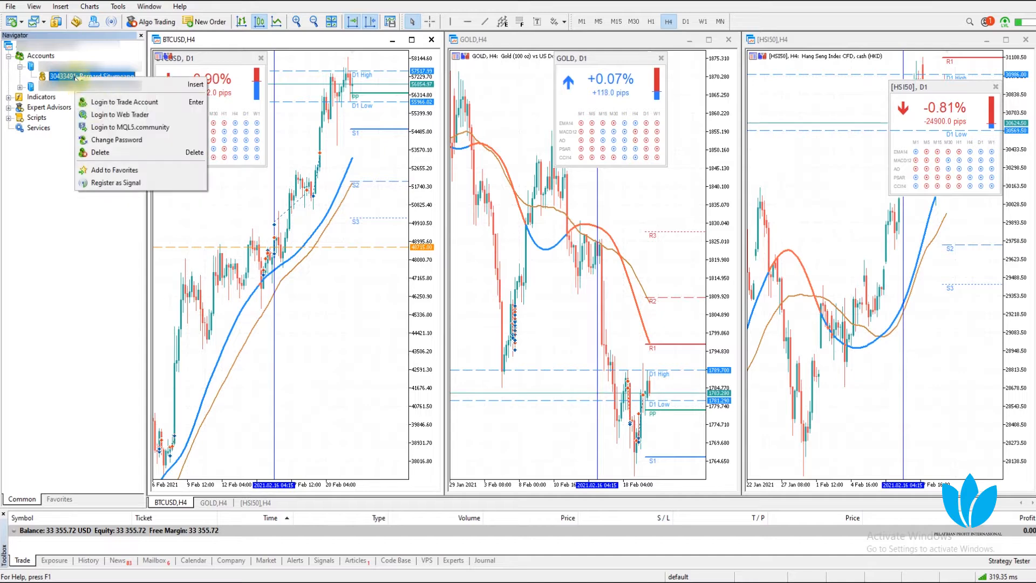
Reopen Change Password and paste the master password from the notes as the current password
click(112, 142)
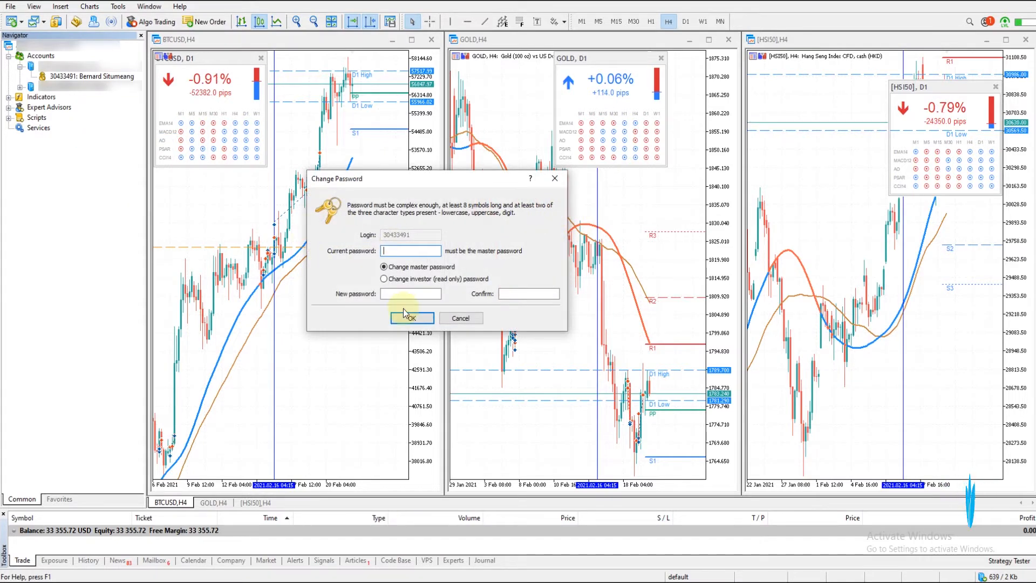
key(alt+Tab)
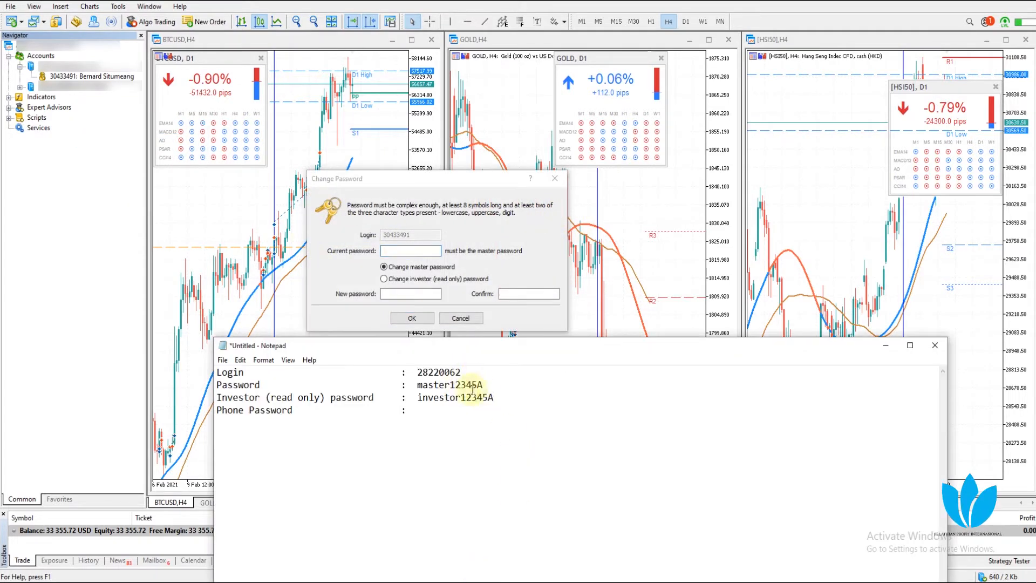
drag(483, 385, 419, 385)
right_click(420, 387)
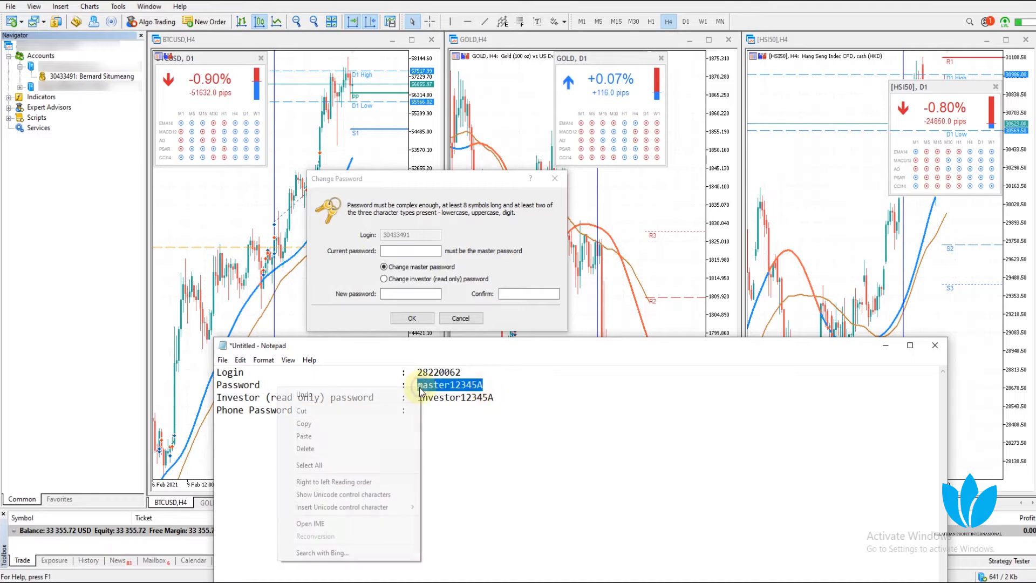
click(303, 423)
click(391, 252)
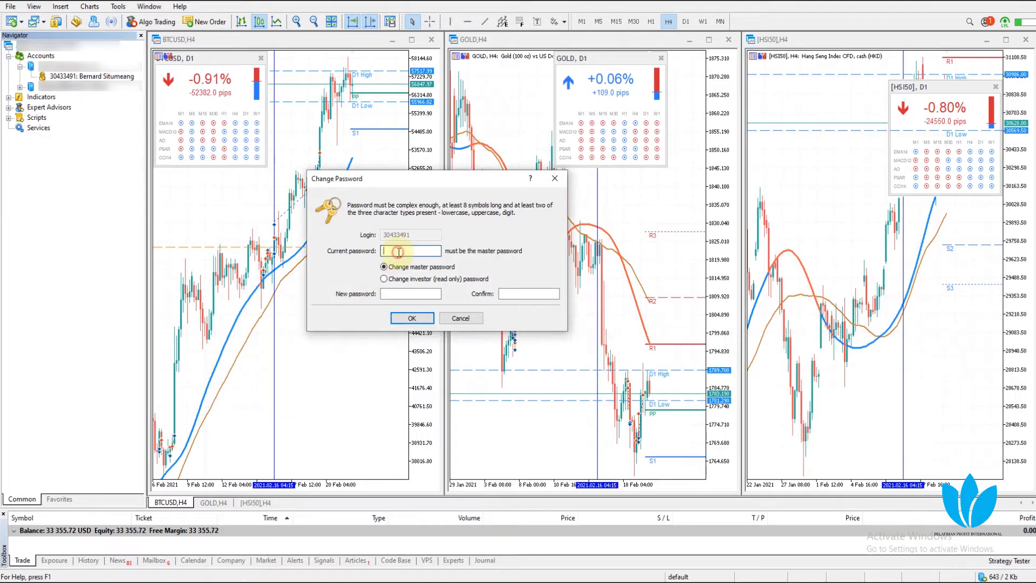
right_click(390, 254)
click(331, 302)
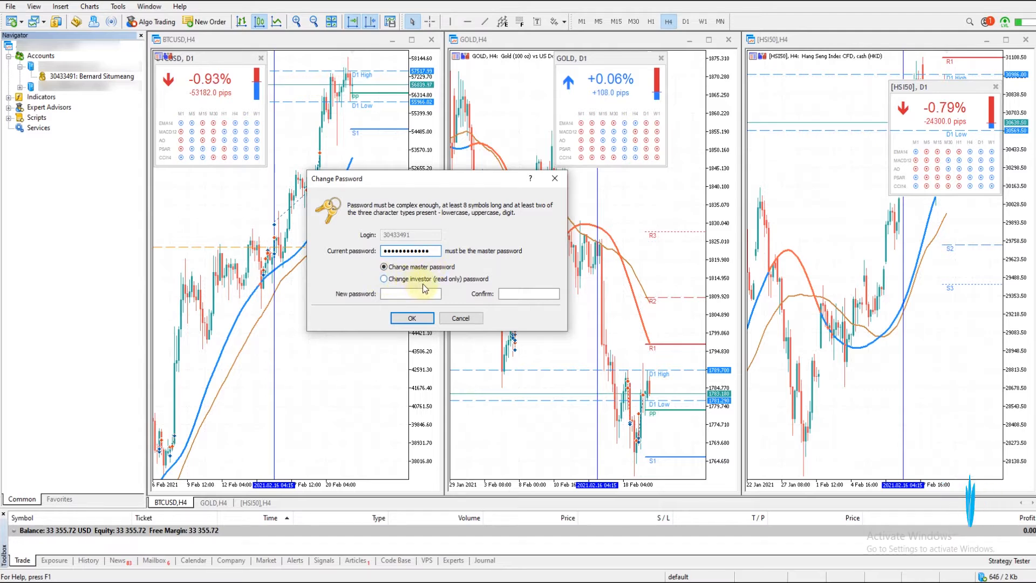
Choose the investor password option and paste the noted investor password into New and Confirm
click(384, 279)
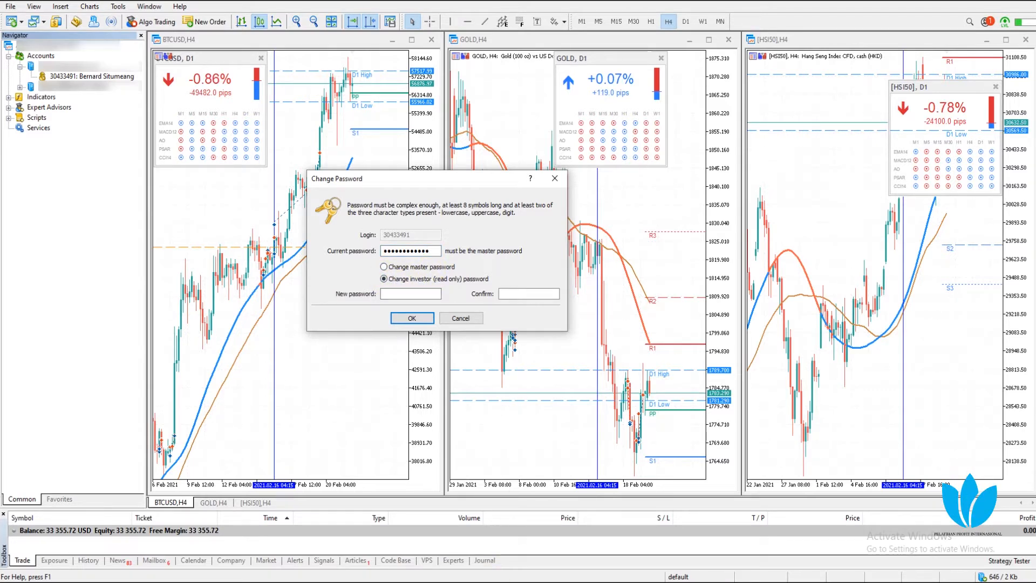
key(alt+Tab)
drag(418, 398, 491, 400)
right_click(484, 399)
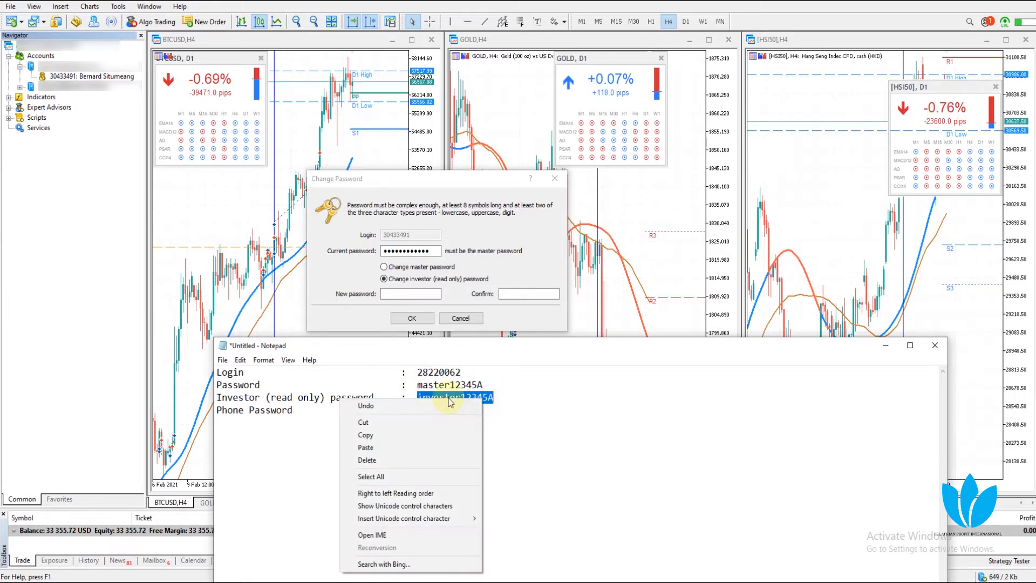
click(380, 434)
click(411, 295)
right_click(411, 294)
click(273, 342)
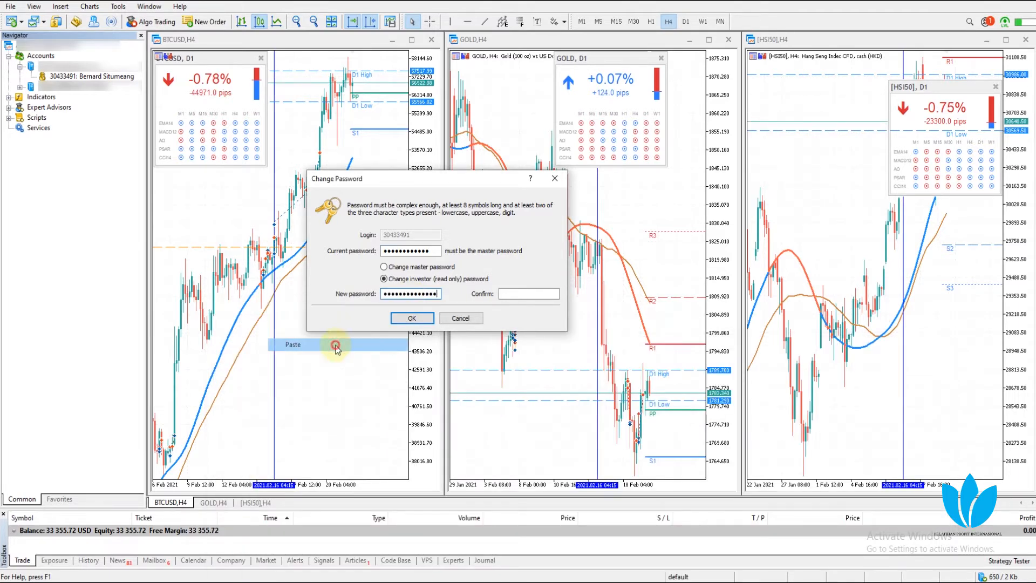
right_click(506, 297)
click(445, 345)
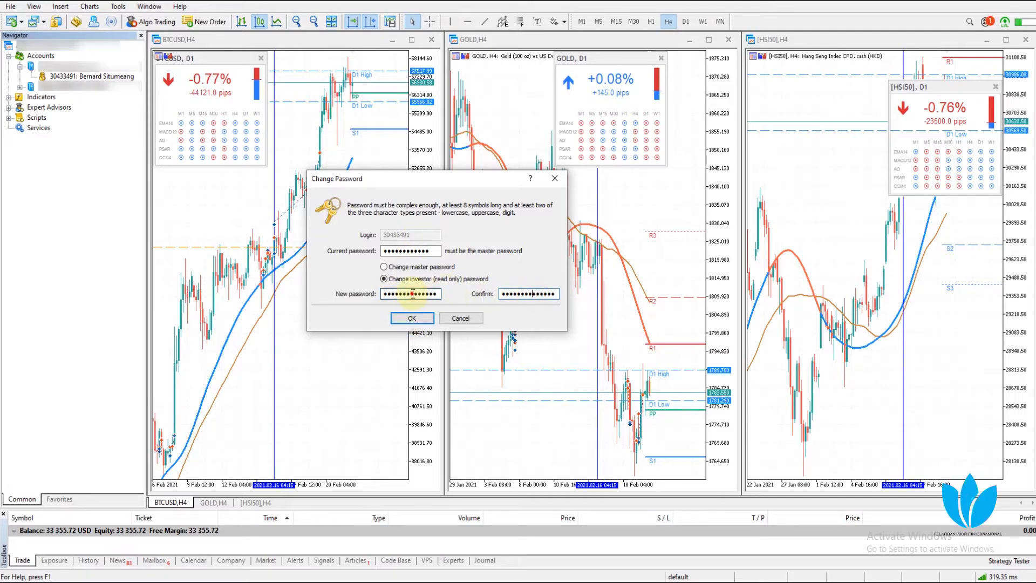
Submit the investor password change, reselect the investor option, and glance back at Notepad
click(412, 318)
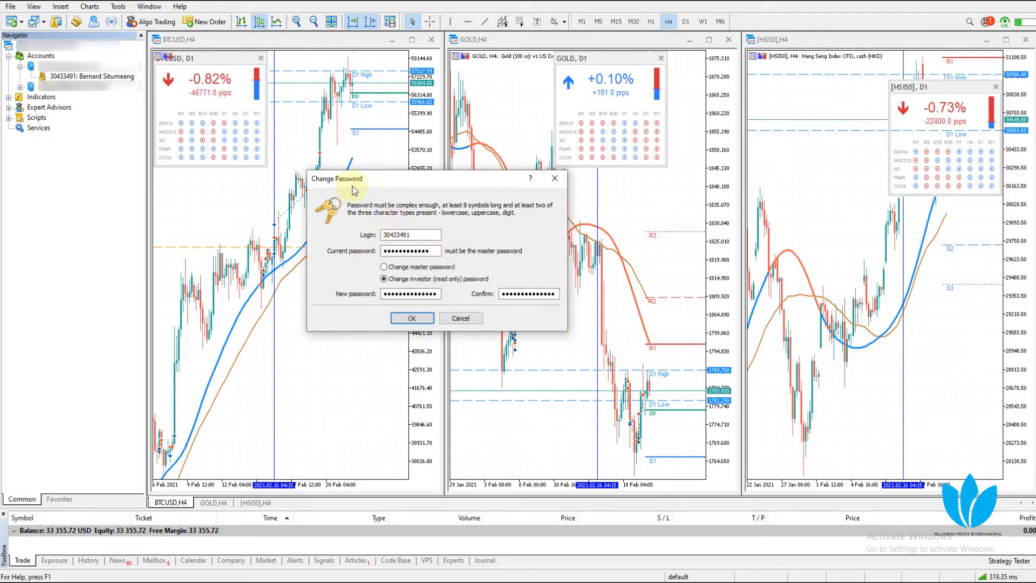
click(384, 278)
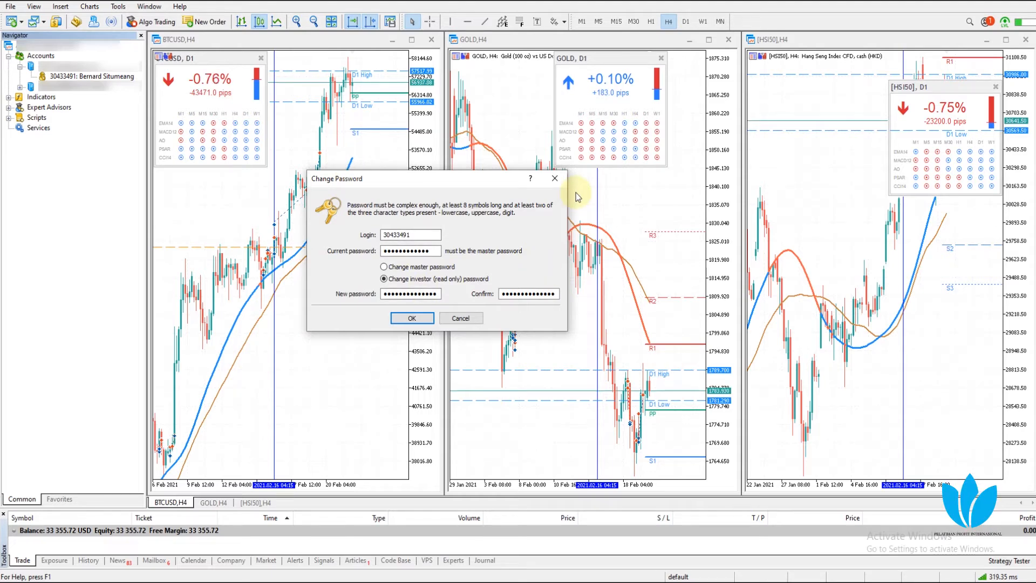
key(alt+Tab)
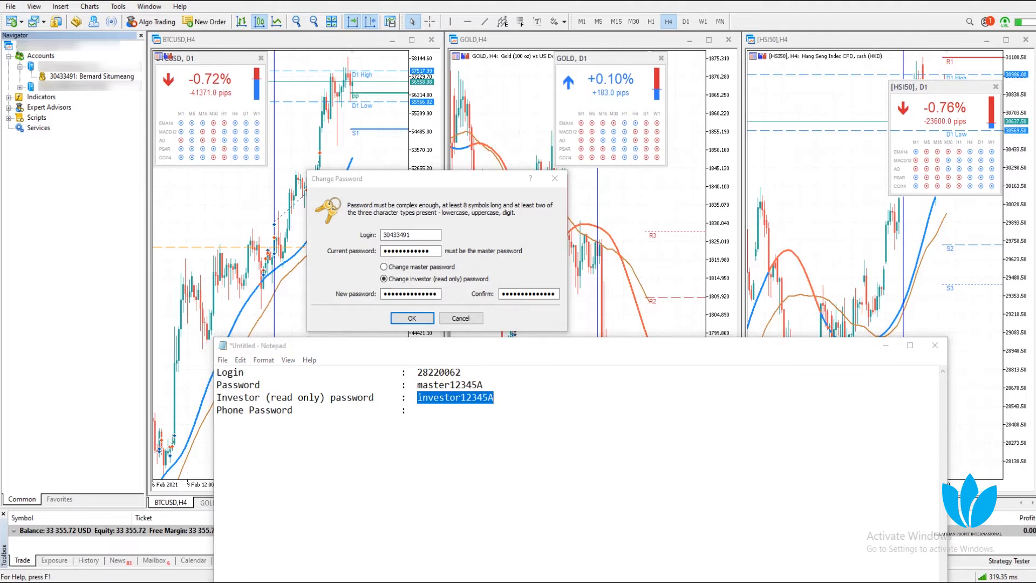
key(alt+Tab)
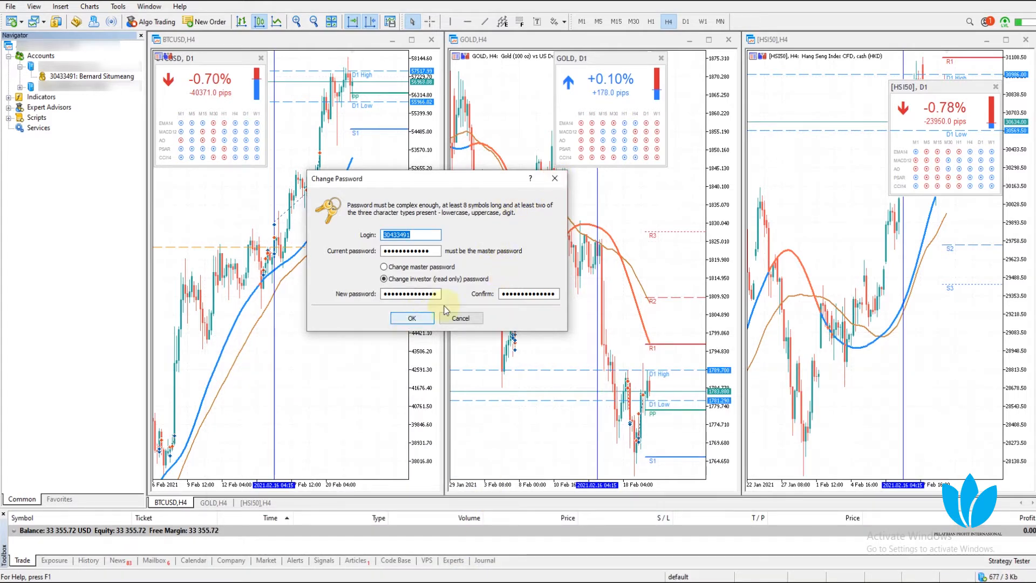
Close the password window and browse the GKInvest terminal's View and Tools menus
click(555, 178)
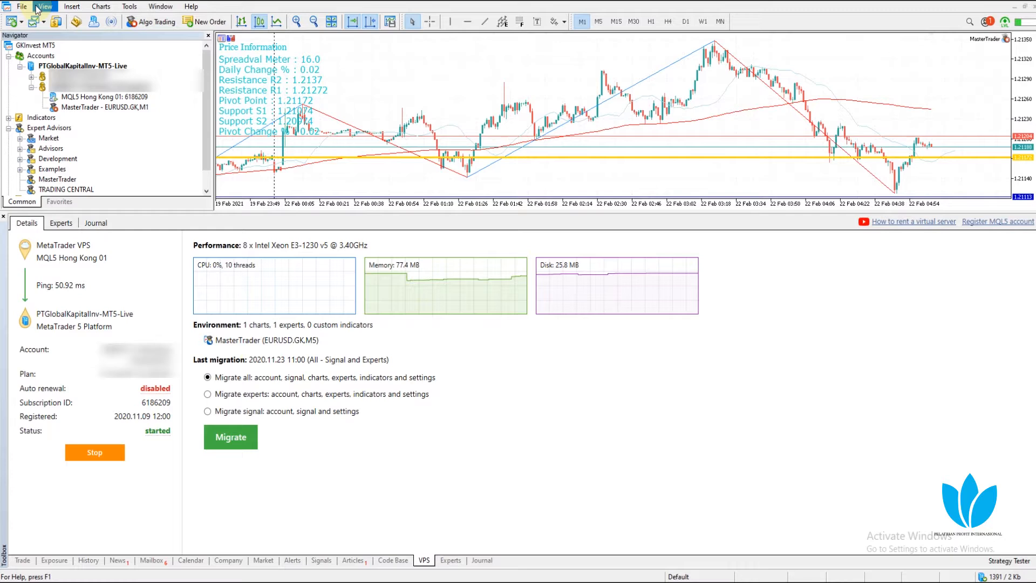
click(37, 7)
click(130, 6)
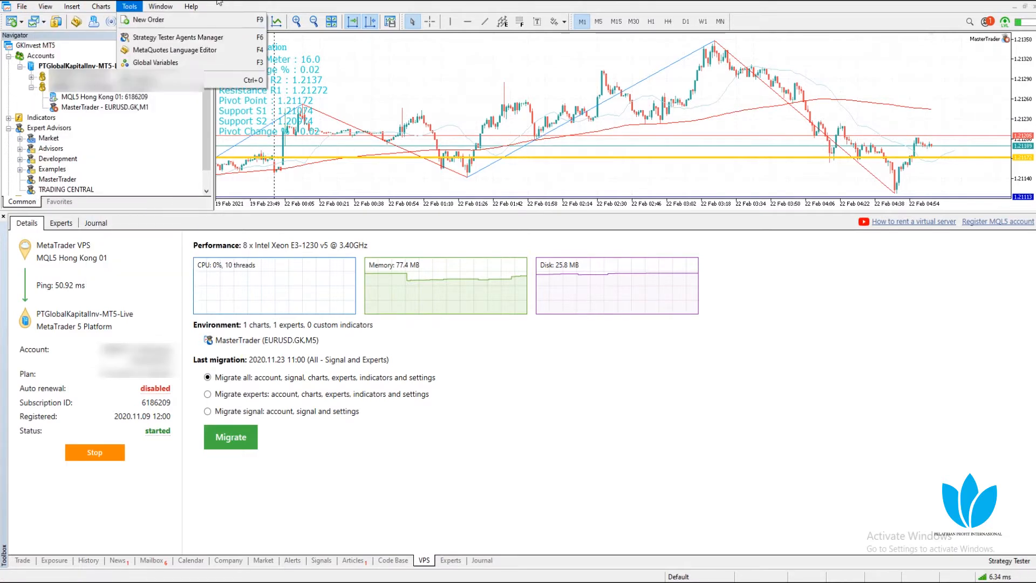
click(46, 7)
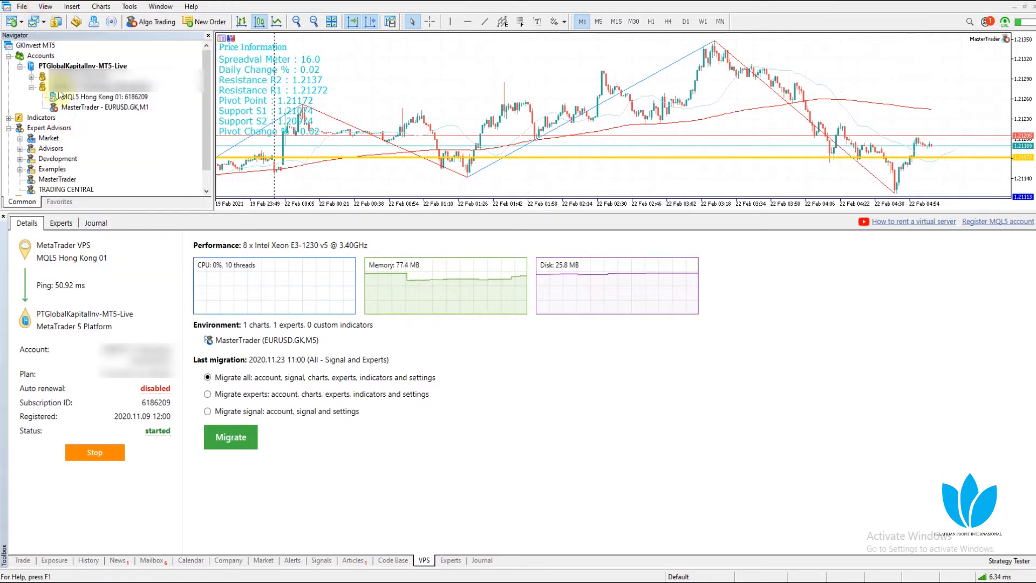
click(46, 6)
Toggle the Navigator off and back on, then hide the Toolbox via the View menu
click(63, 136)
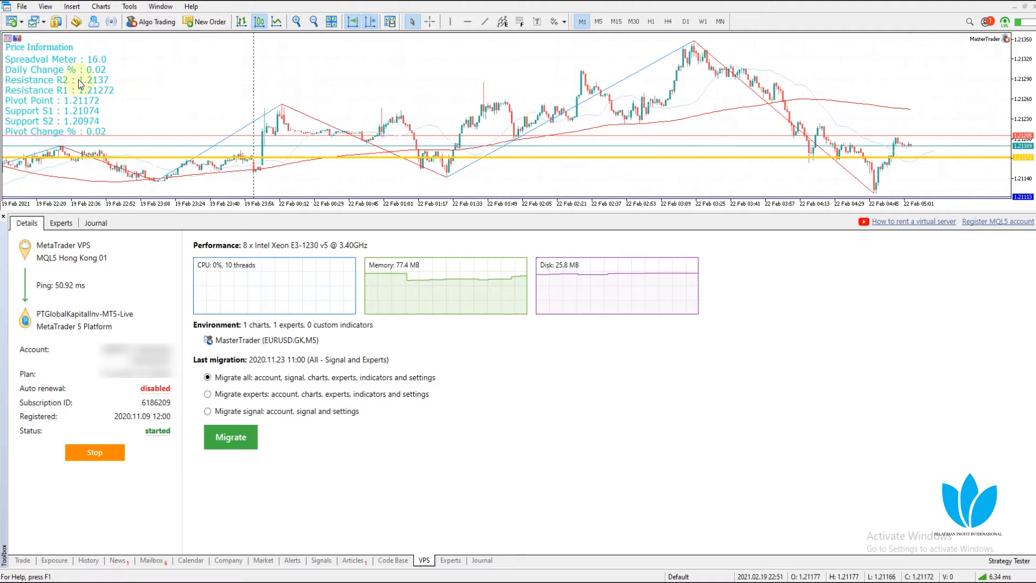
click(46, 6)
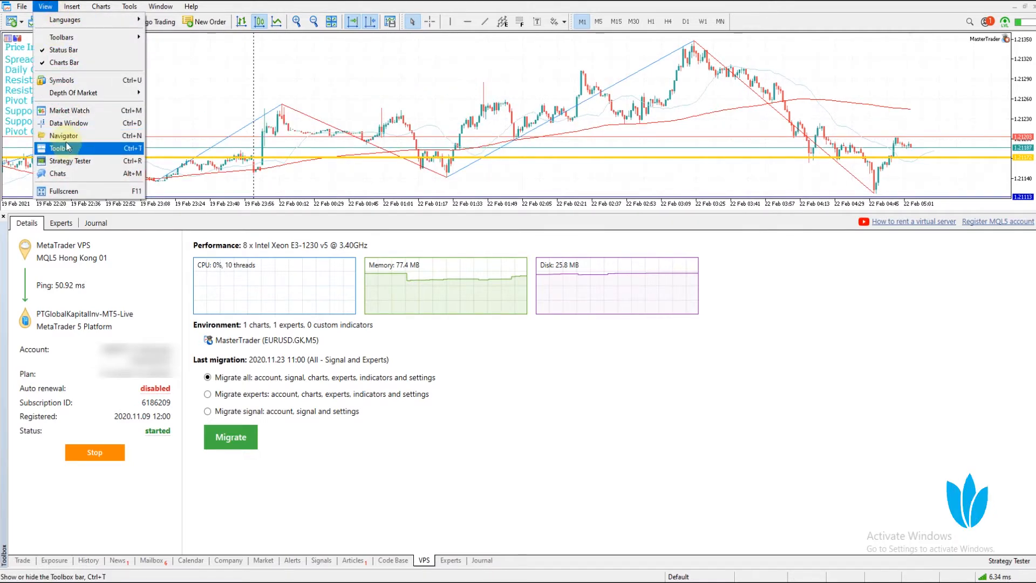
click(64, 136)
click(46, 7)
click(64, 148)
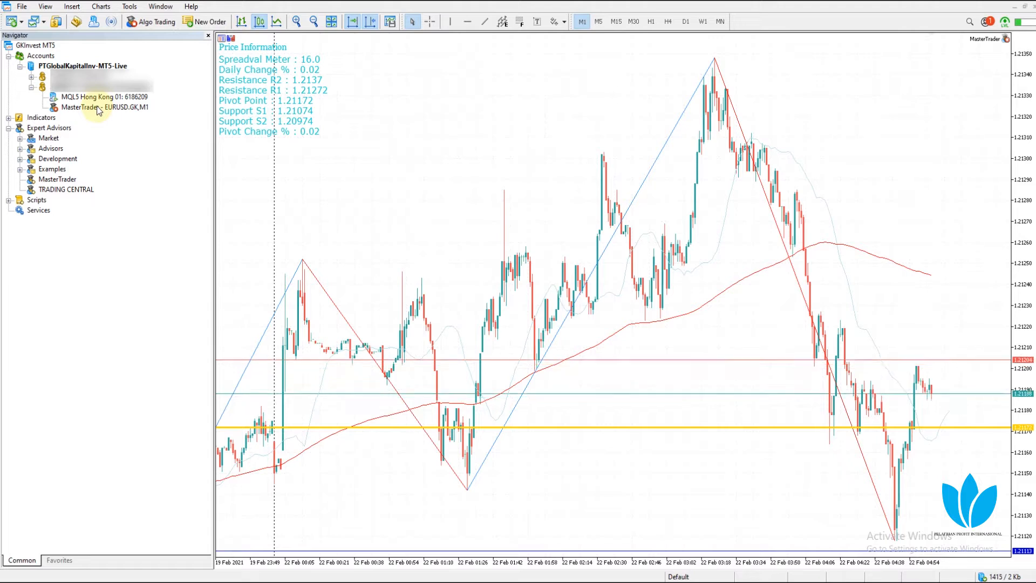
click(22, 7)
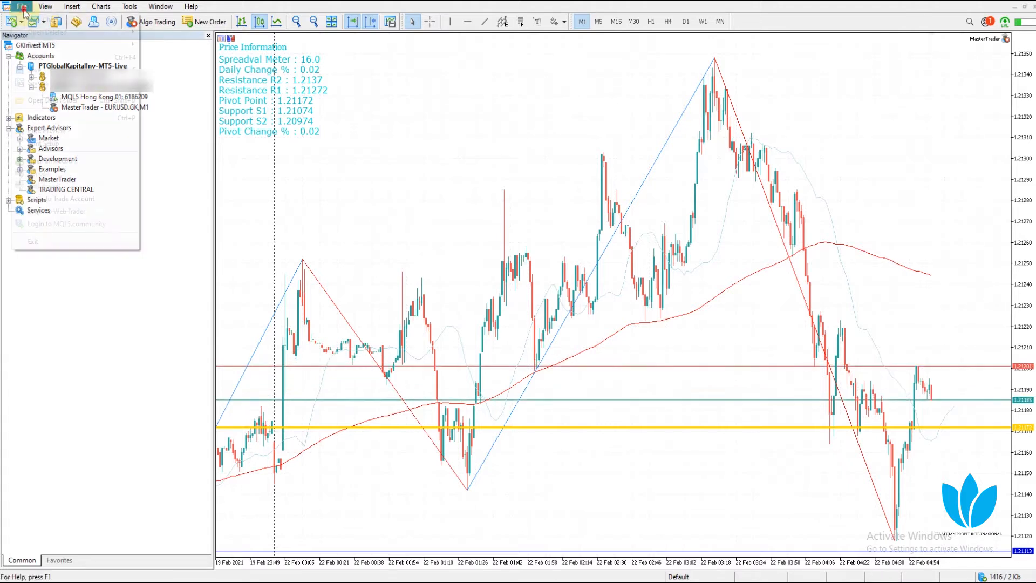
click(307, 3)
click(130, 6)
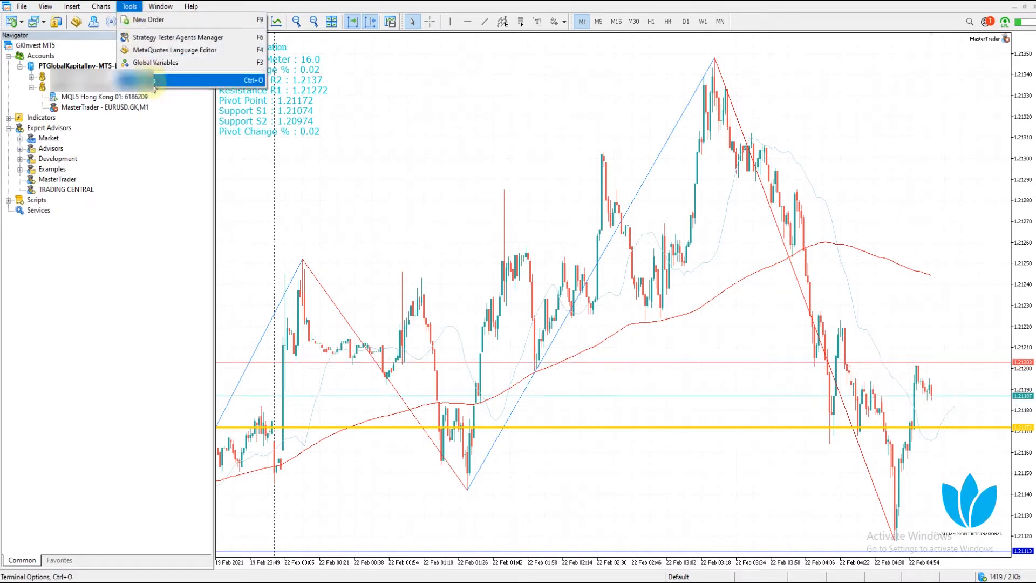
click(154, 81)
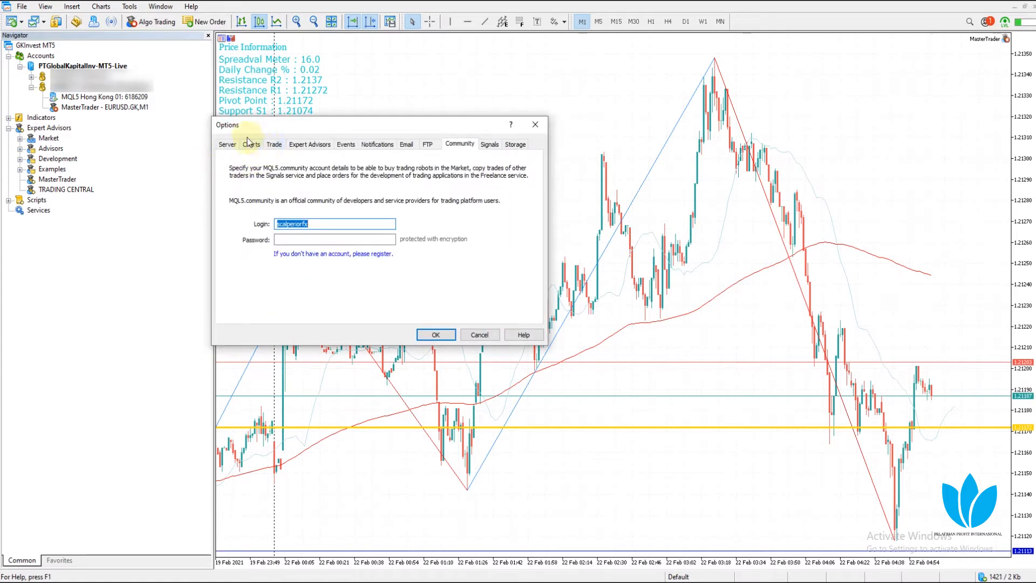
click(228, 144)
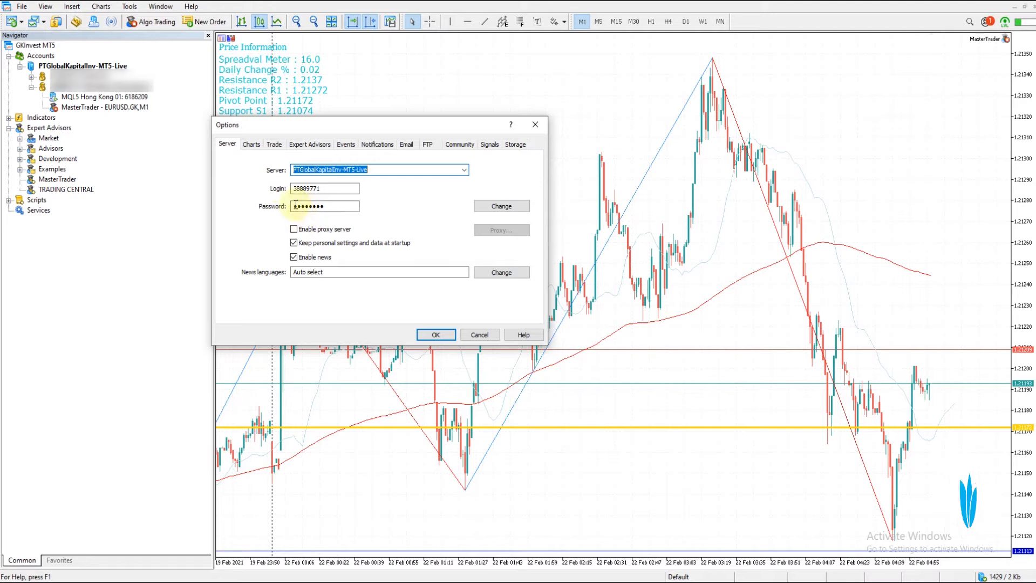
drag(311, 206, 263, 205)
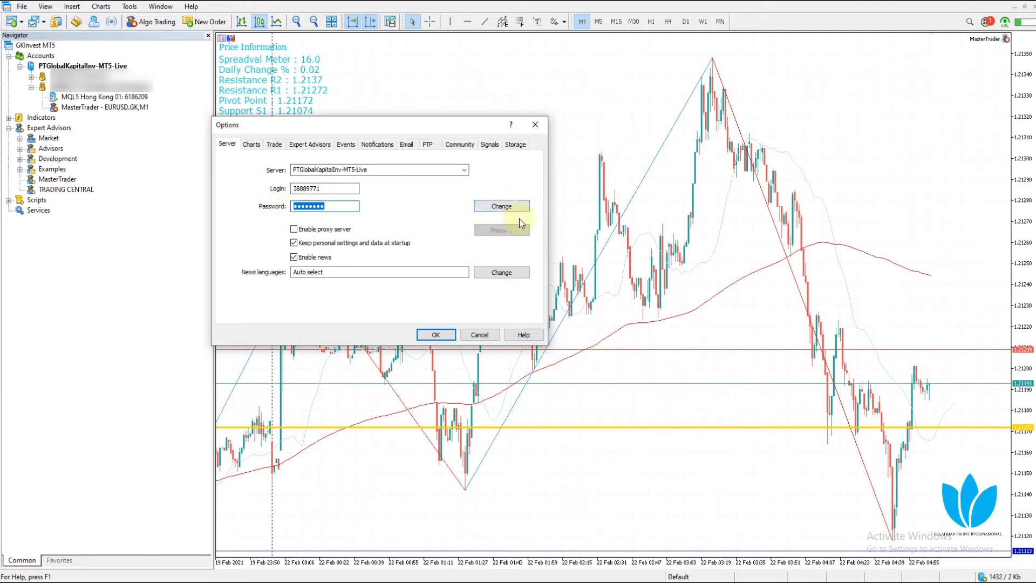
click(502, 206)
drag(326, 155, 598, 139)
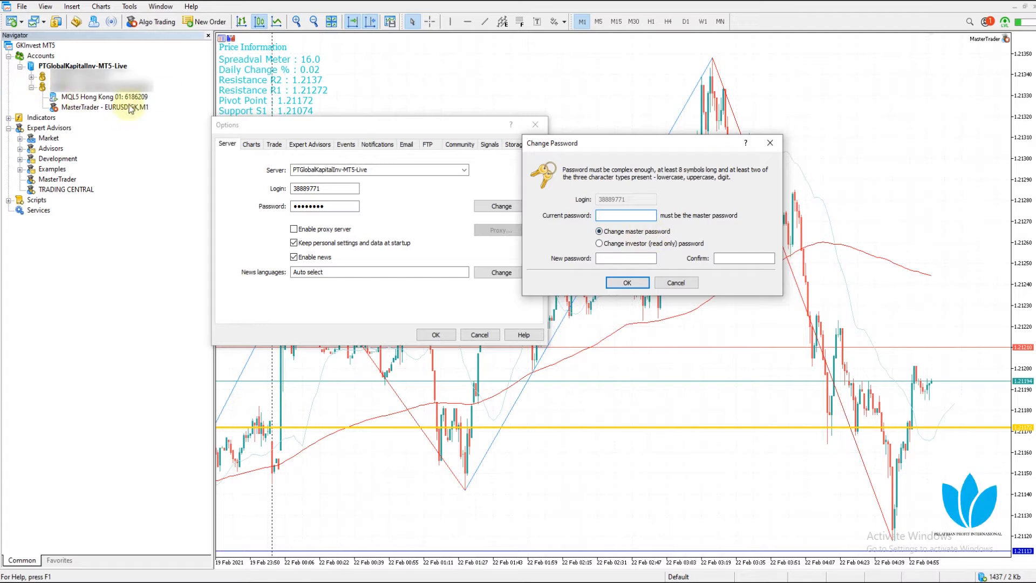
click(771, 143)
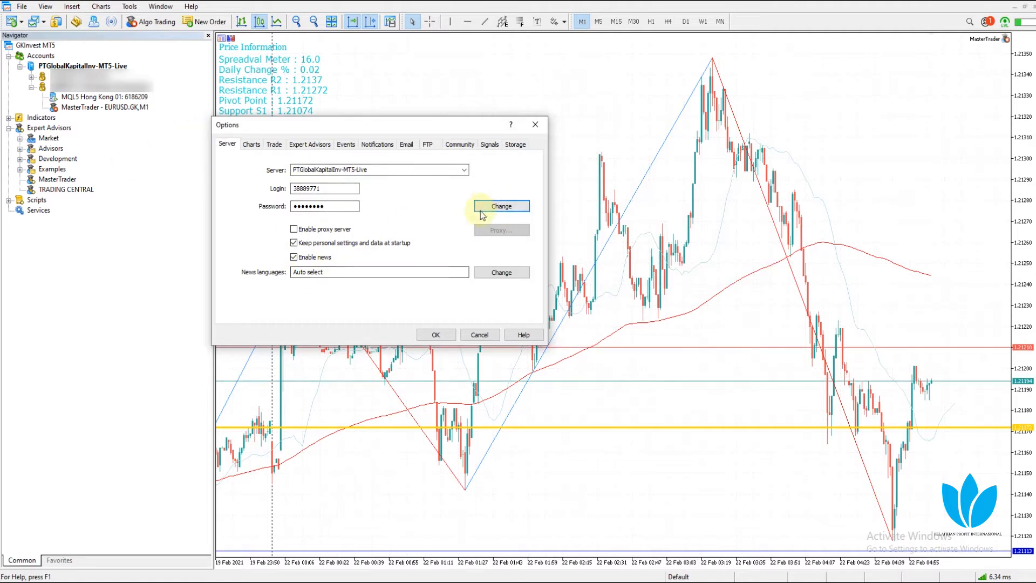
click(514, 212)
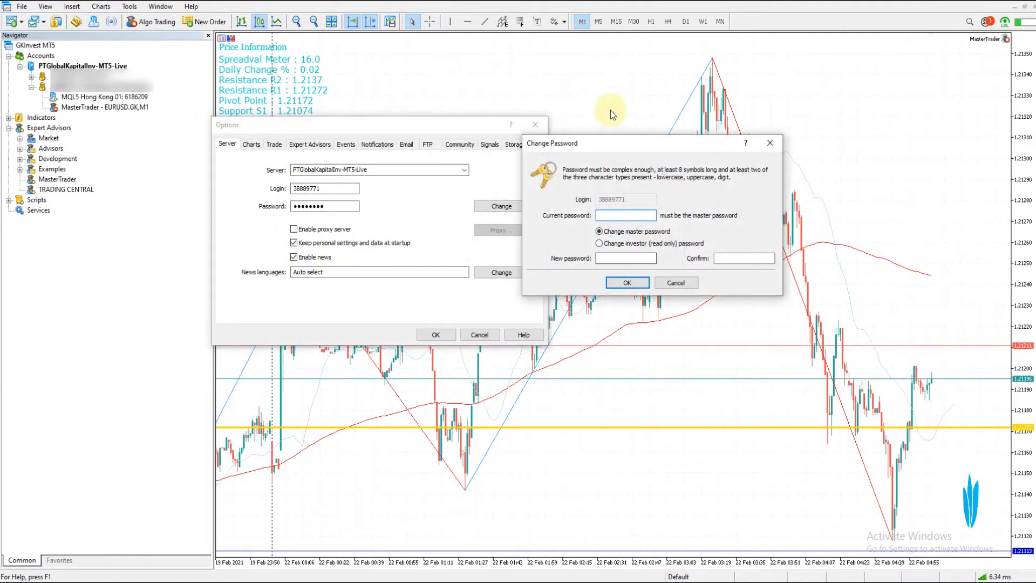
click(612, 216)
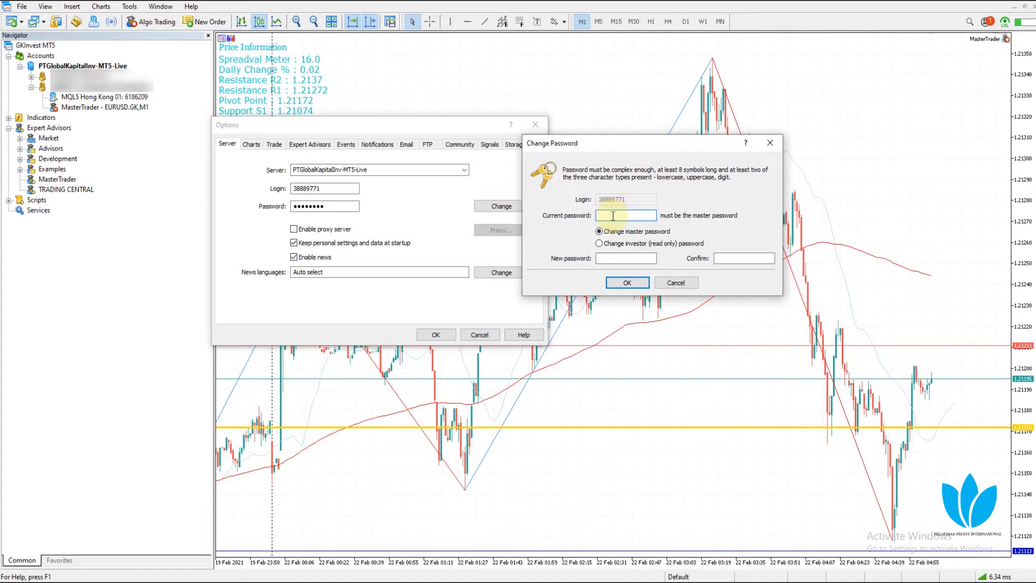
click(628, 284)
click(616, 257)
click(614, 245)
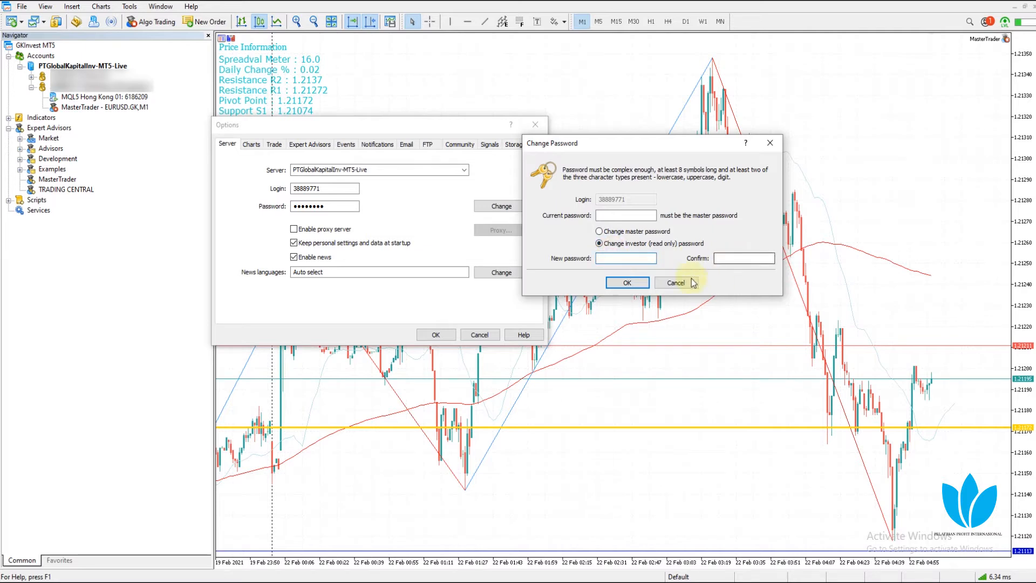
click(776, 143)
click(539, 132)
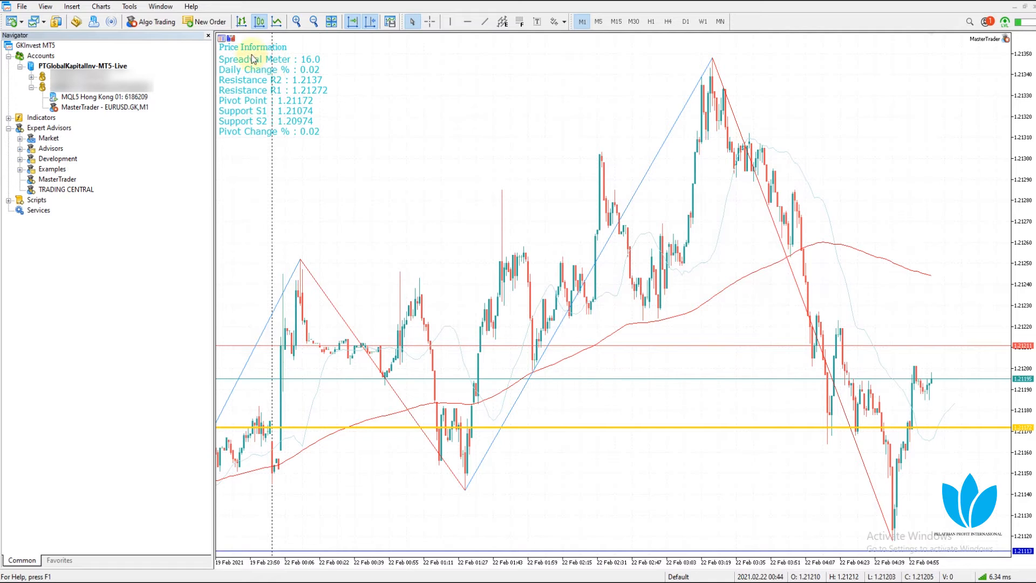
Stop the MQL5 Hong Kong 01 server from Navigator, then use File > Open Data Folder
right_click(89, 99)
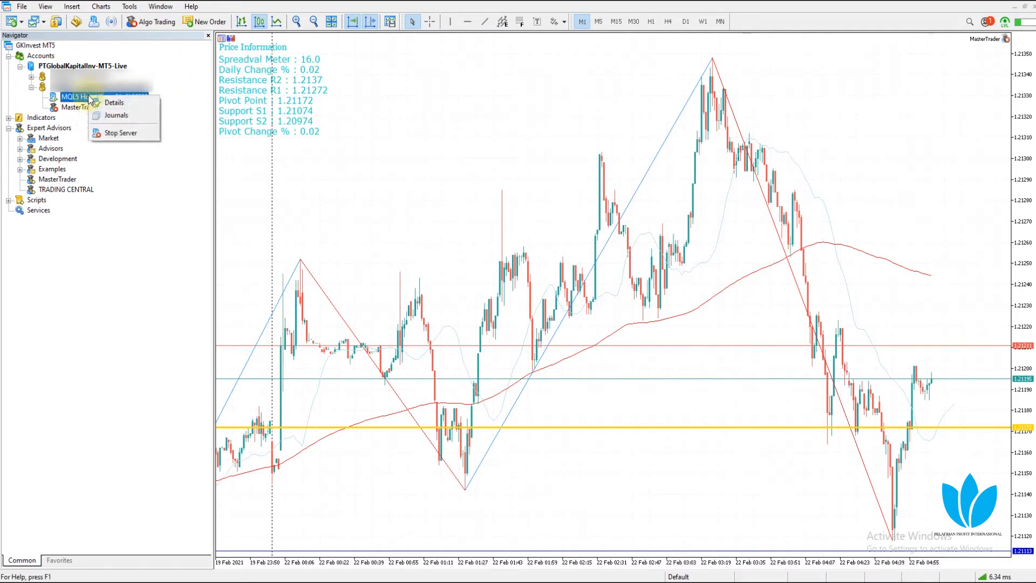
click(118, 133)
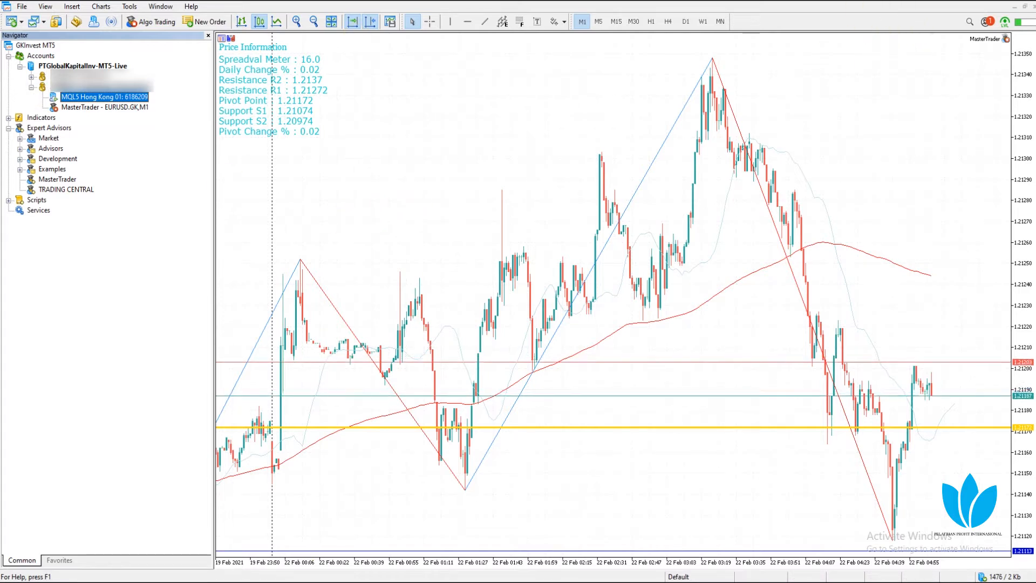
click(22, 6)
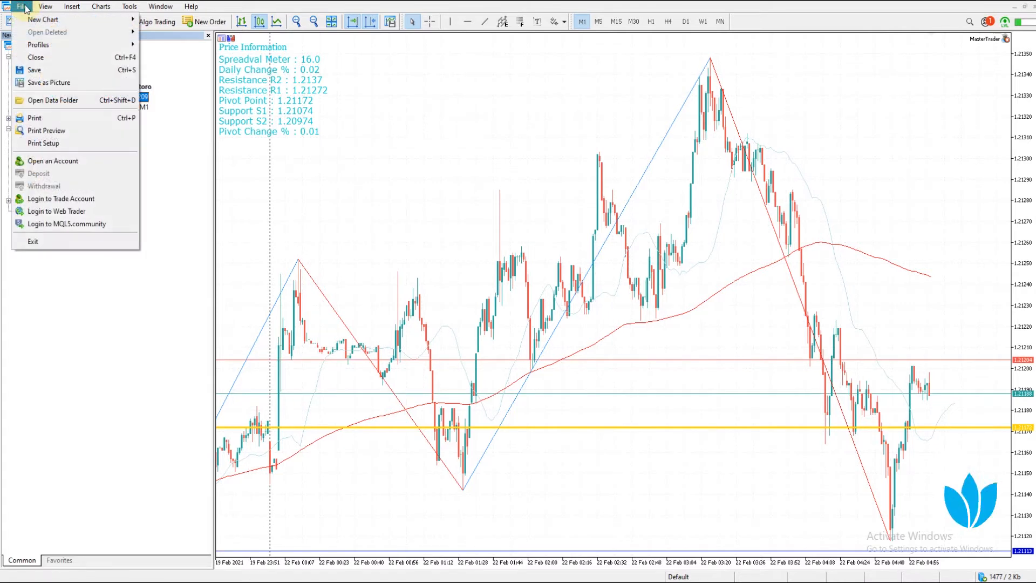
click(51, 102)
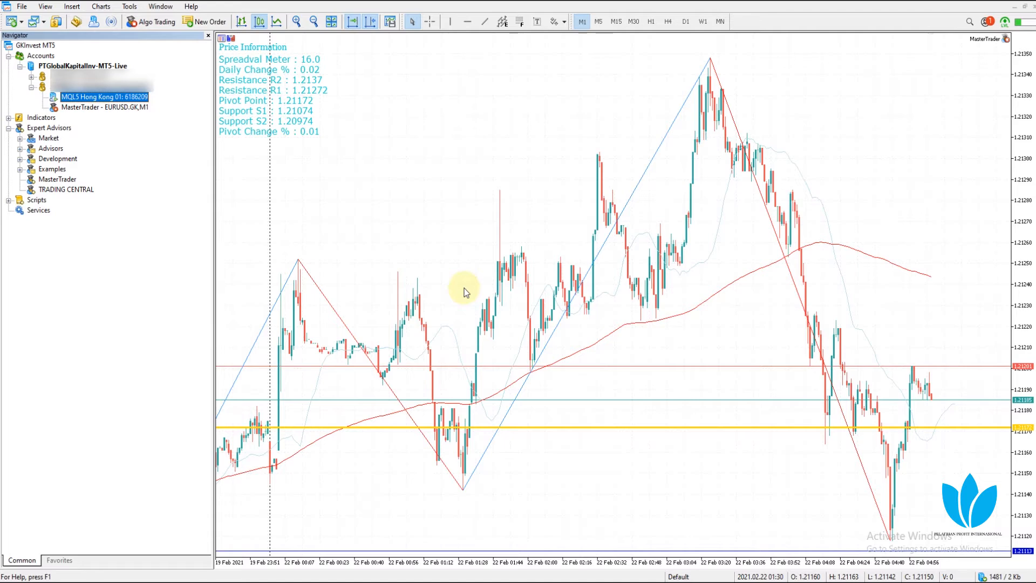
Move the data folder window, open the config folder, and select virtualhosts.dat
drag(415, 193, 441, 123)
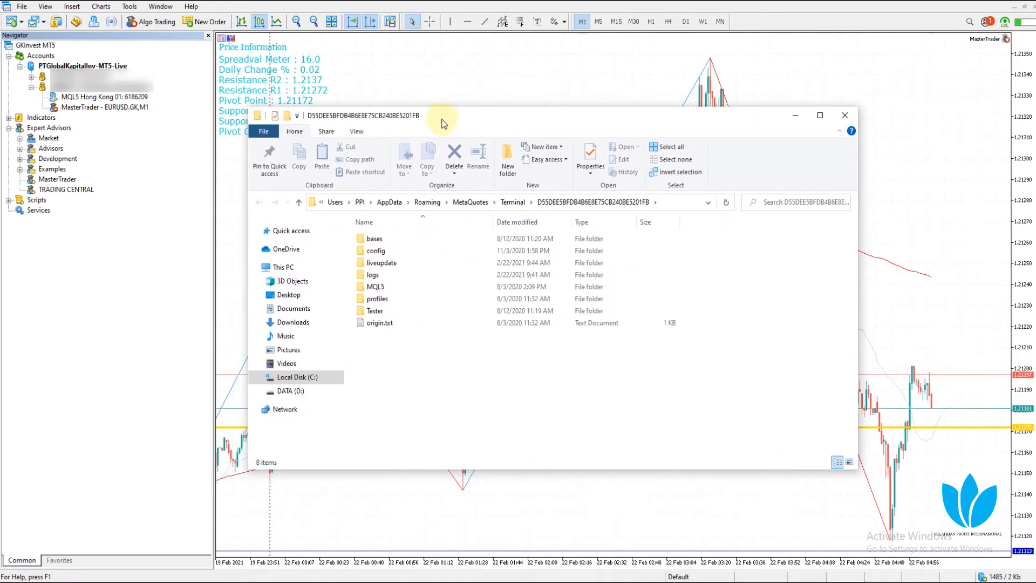
click(394, 252)
double_click(395, 253)
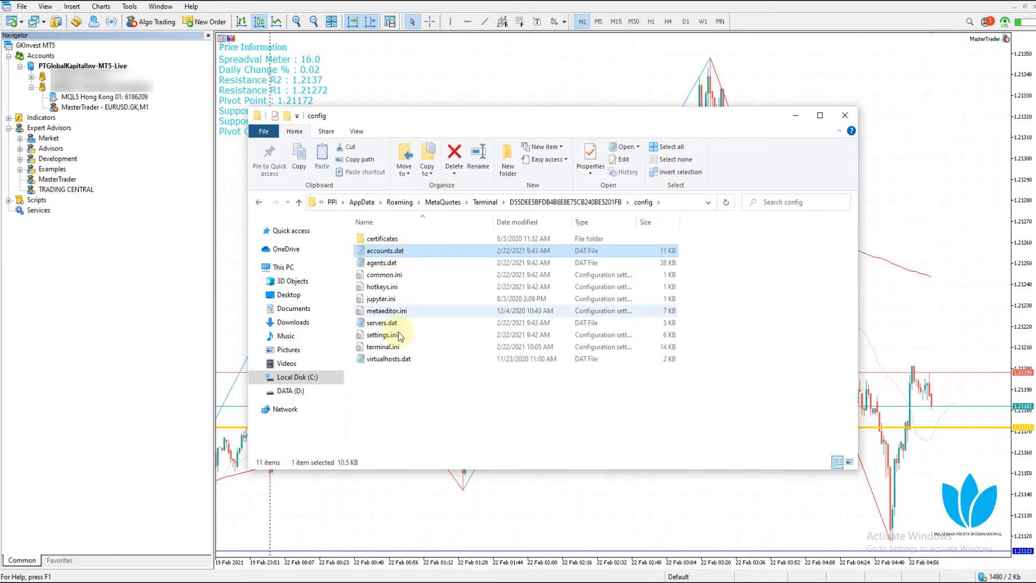
click(390, 361)
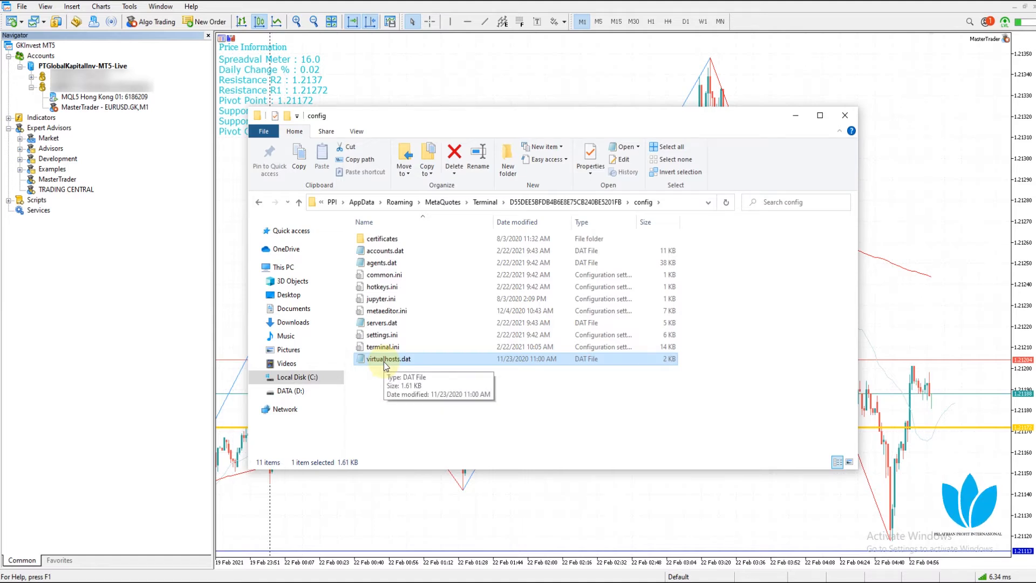
Check the config folder's context menu, reselect virtualhosts.dat, then close File Explorer
click(440, 414)
right_click(714, 301)
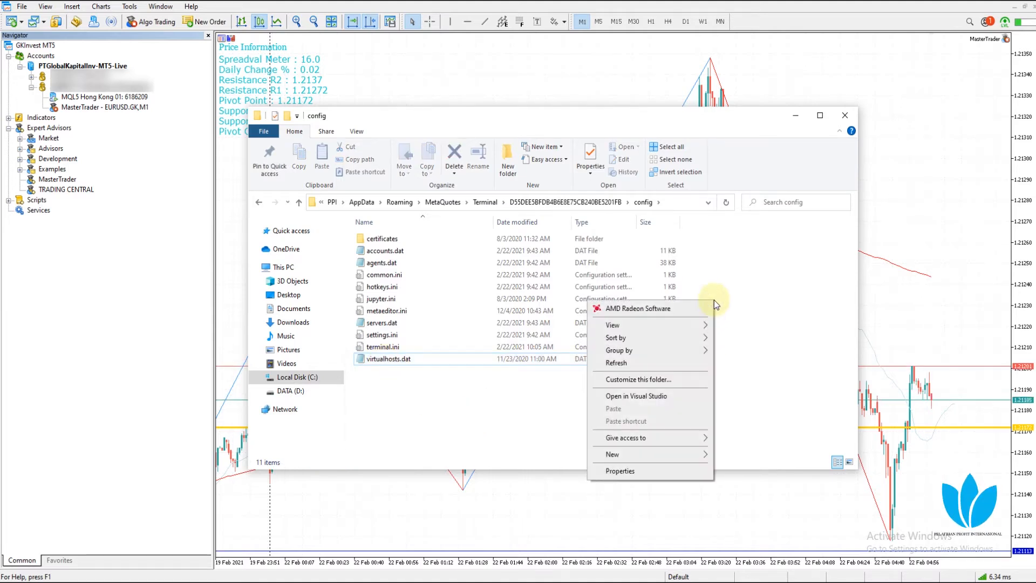
click(783, 274)
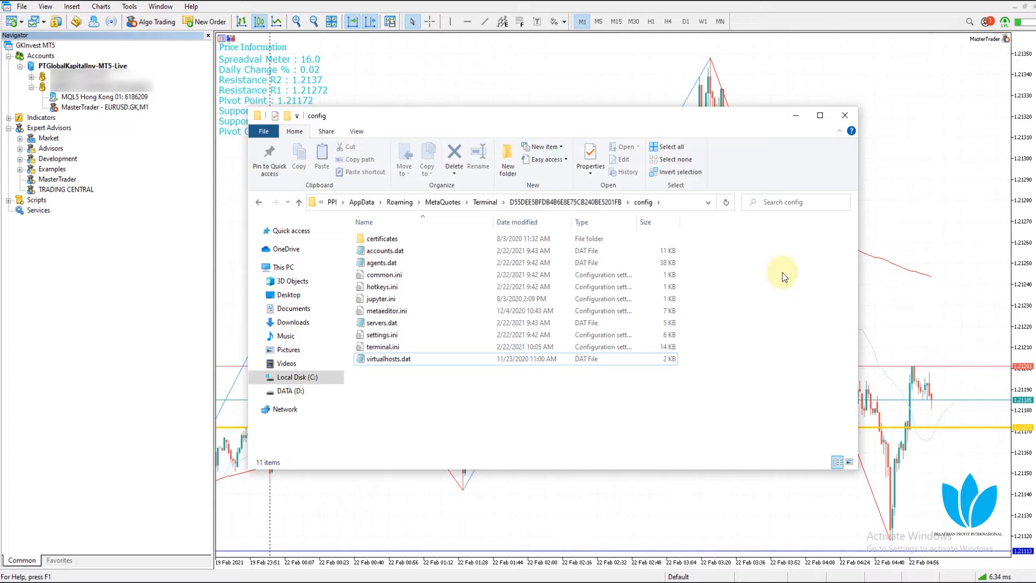
click(382, 360)
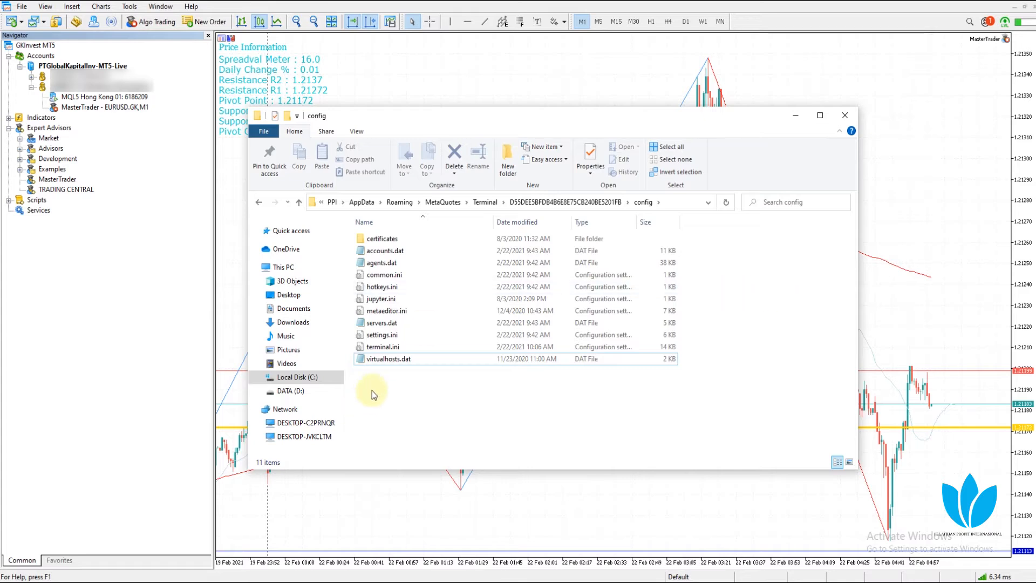
click(415, 397)
click(844, 115)
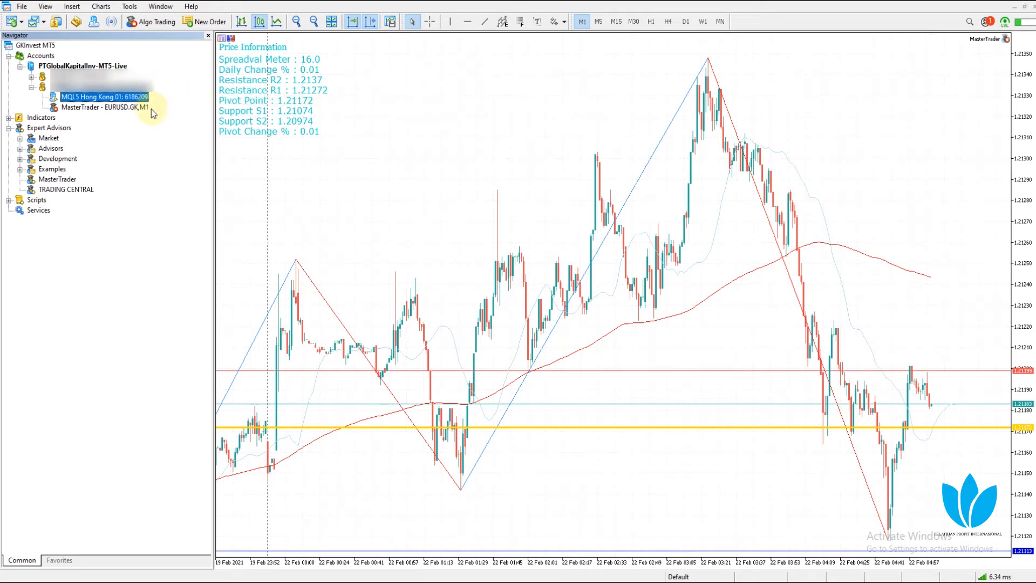
click(23, 7)
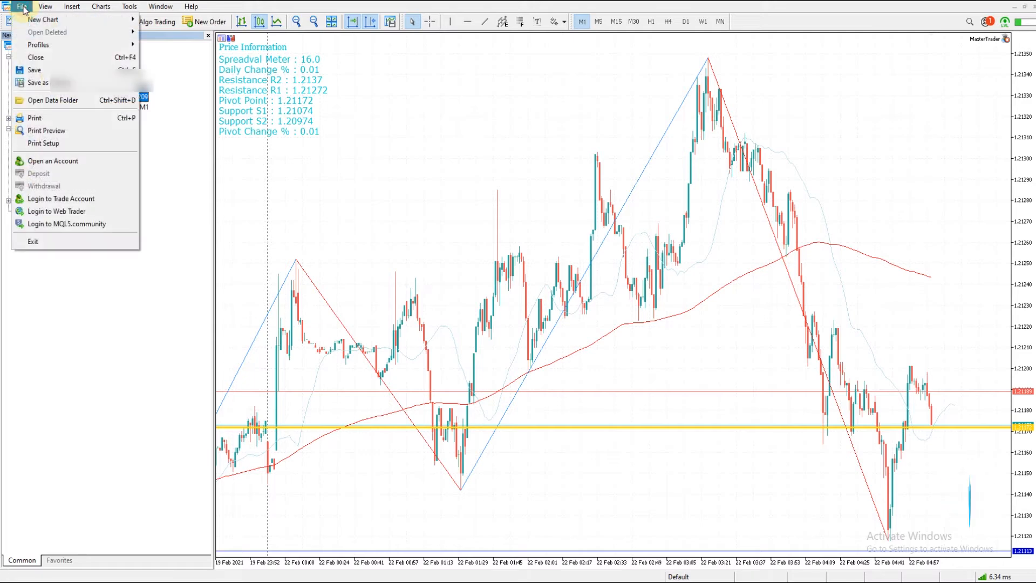
click(52, 107)
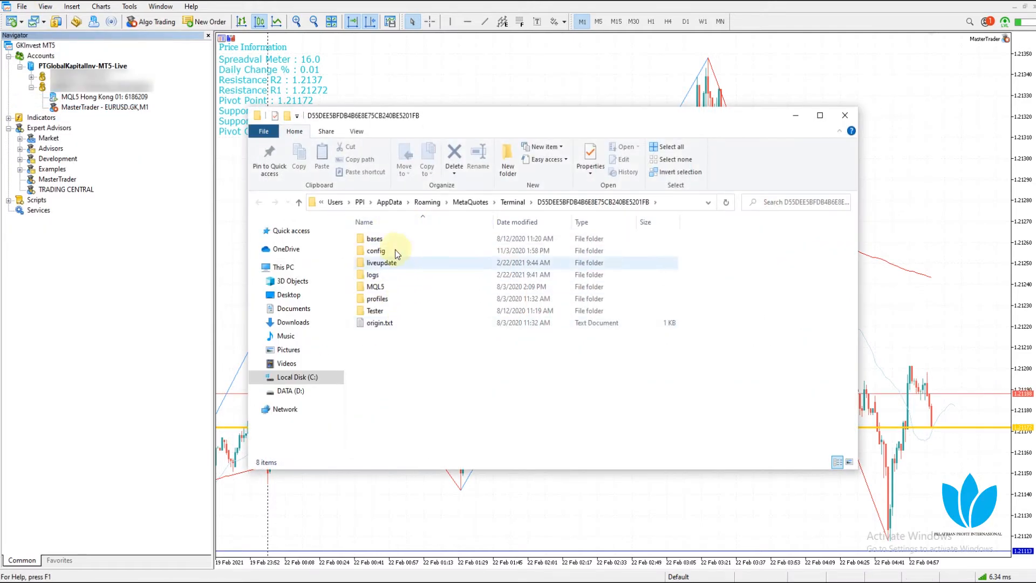
double_click(386, 250)
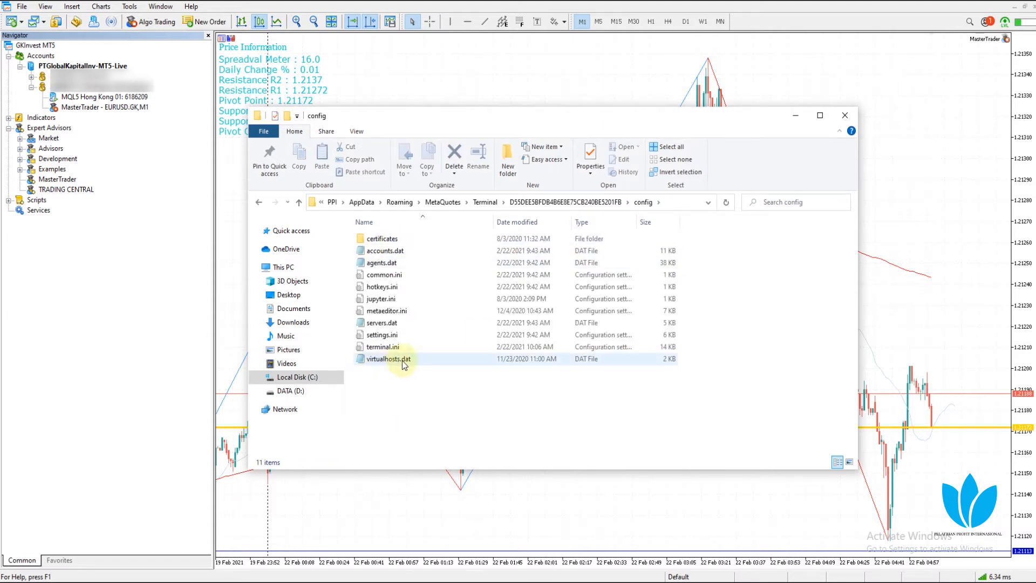
click(843, 117)
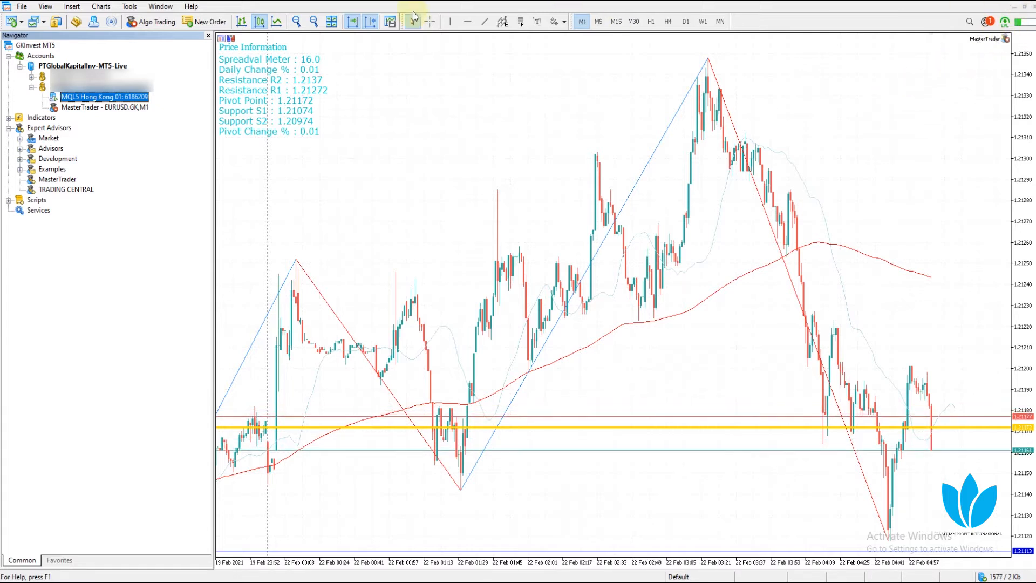
Open the Details view for the MQL5 Hong Kong 01 VPS entry in the Navigator
right_click(90, 100)
click(97, 106)
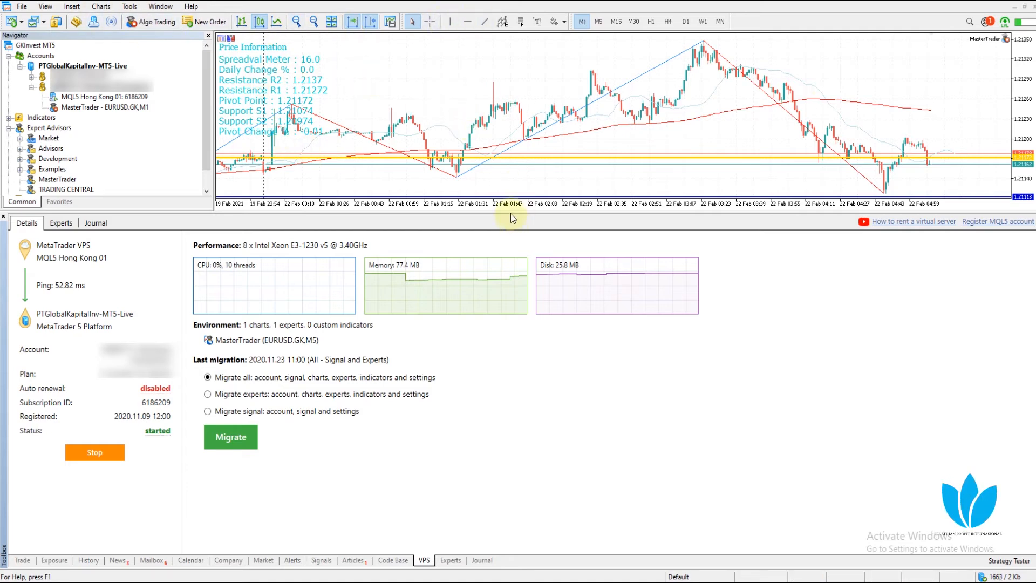
Shrink the Toolbox, open a new GBPUSD.GK chart from FX > .GK, and tile it beside EURUSD.GK
drag(513, 218, 513, 348)
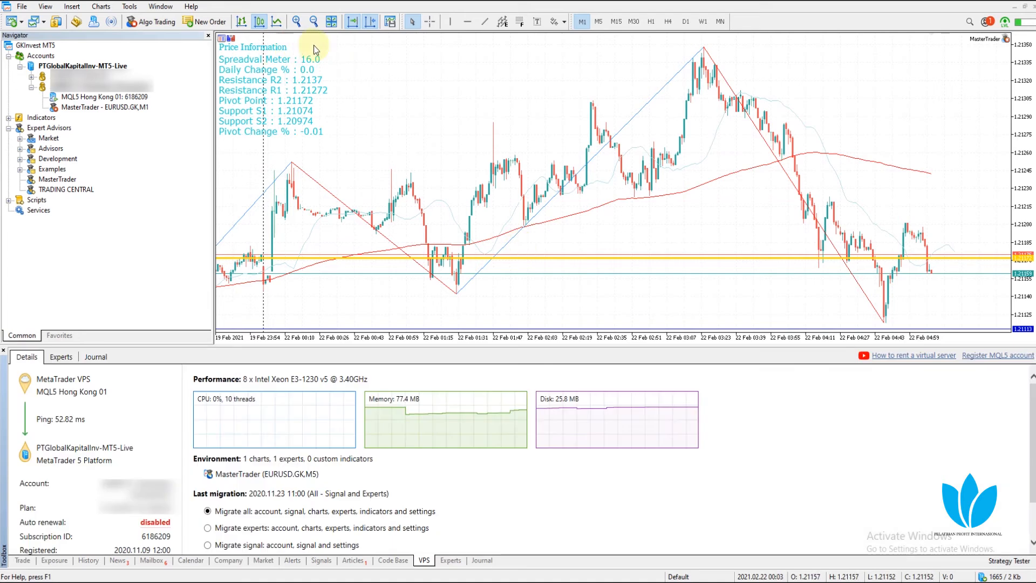
click(11, 23)
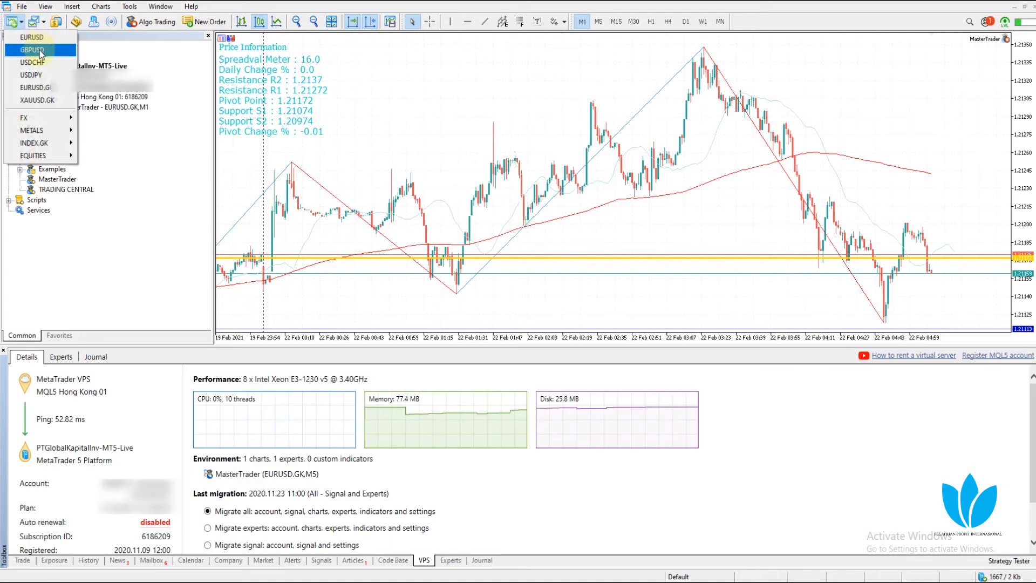
mouse_move(59, 118)
mouse_move(108, 130)
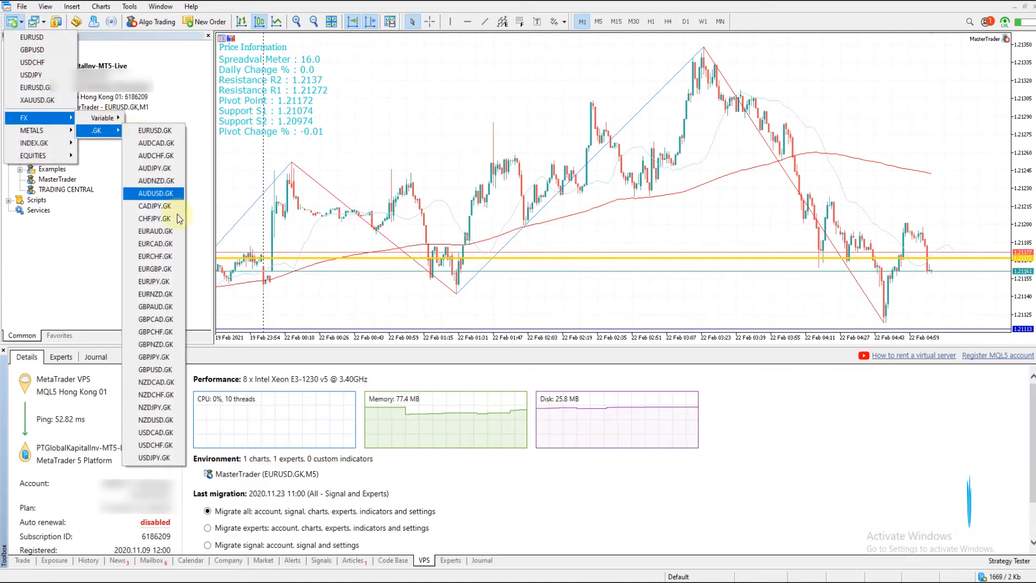
click(155, 371)
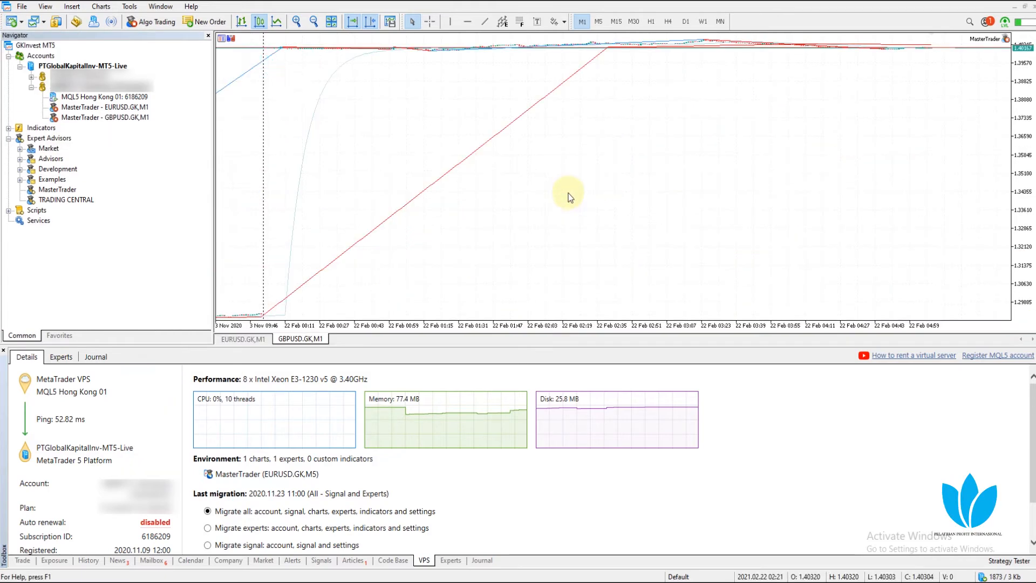
click(332, 22)
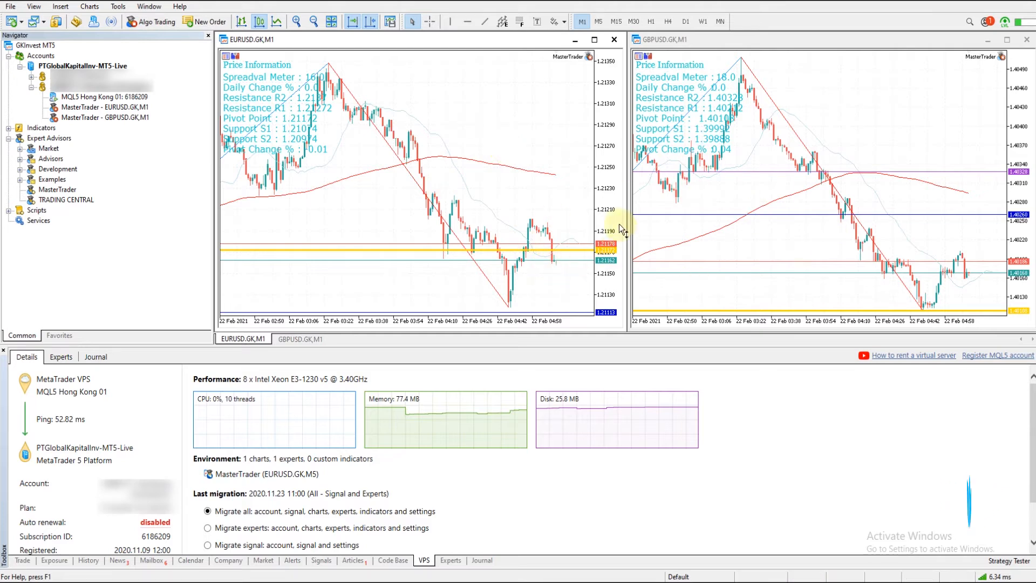
Review the EURUSD MasterTrader inputs in the Expert List unchanged, then close the GBPUSD.GK chart
right_click(513, 72)
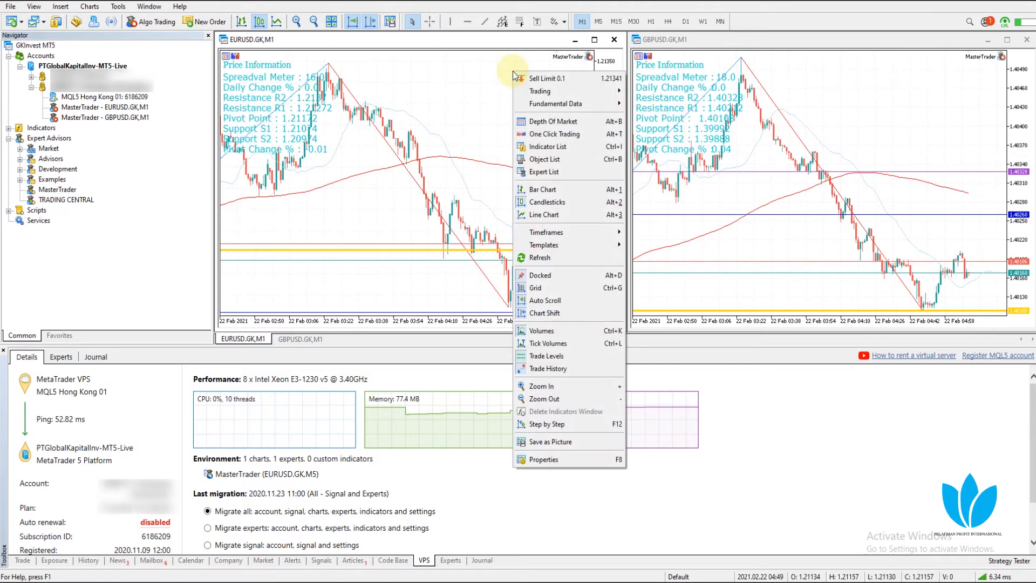
right_click(501, 79)
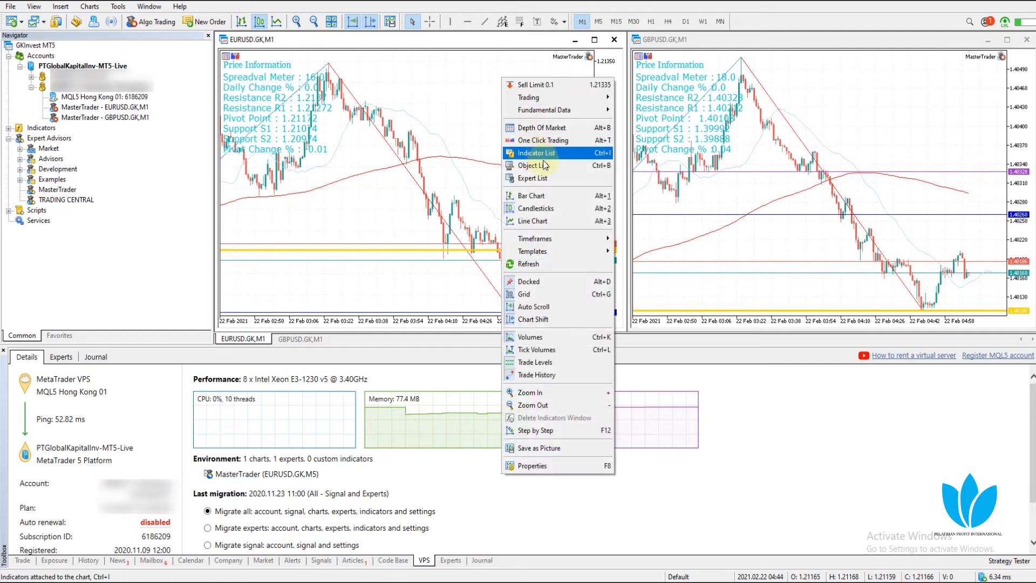
click(533, 178)
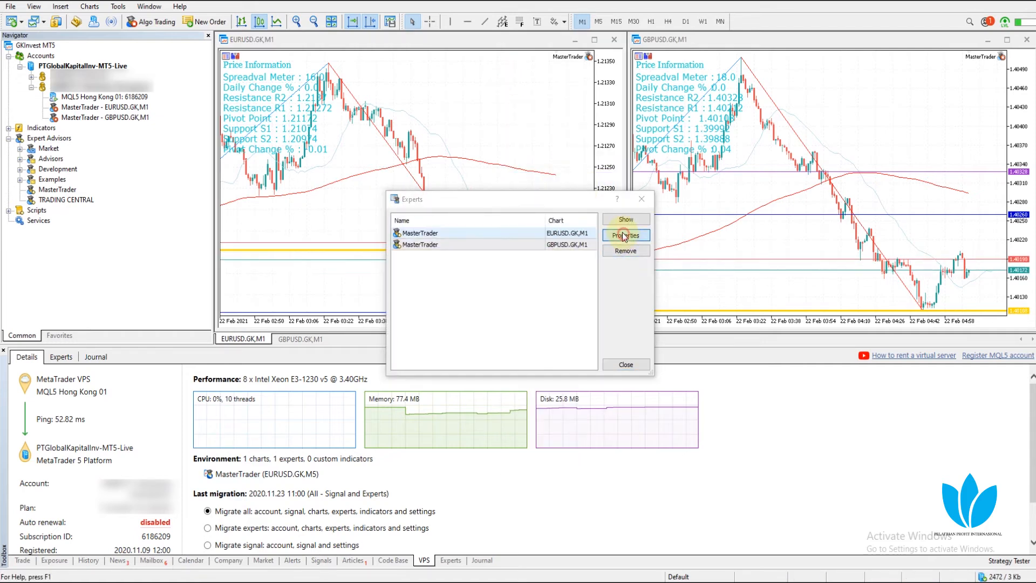
click(625, 236)
drag(444, 152, 444, 306)
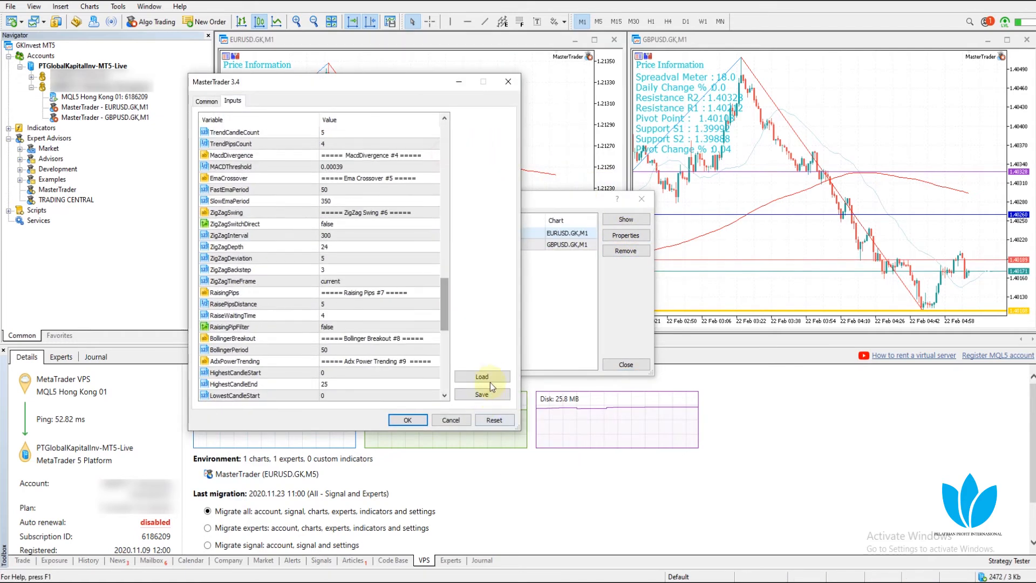
drag(445, 320, 406, 151)
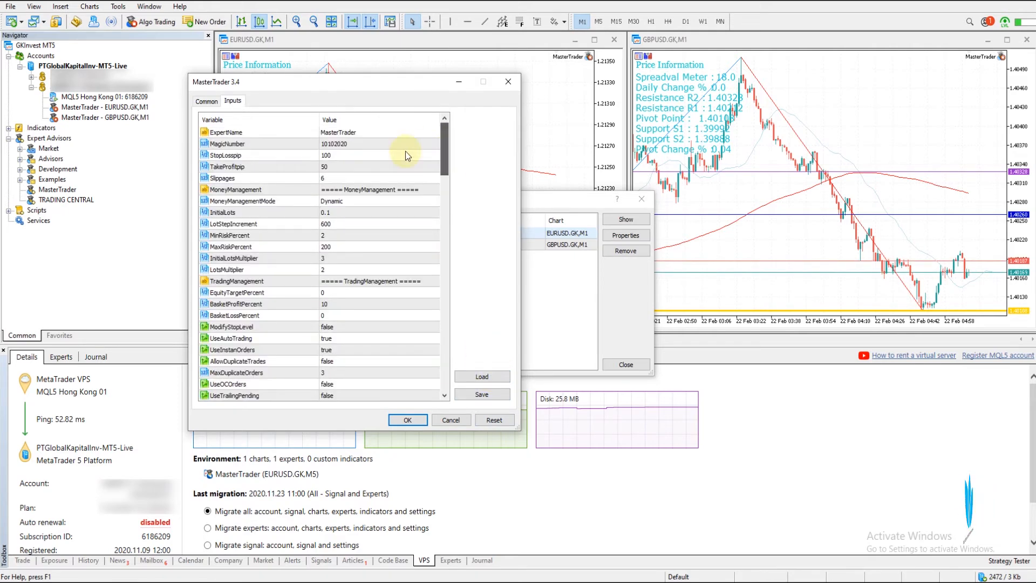
click(404, 420)
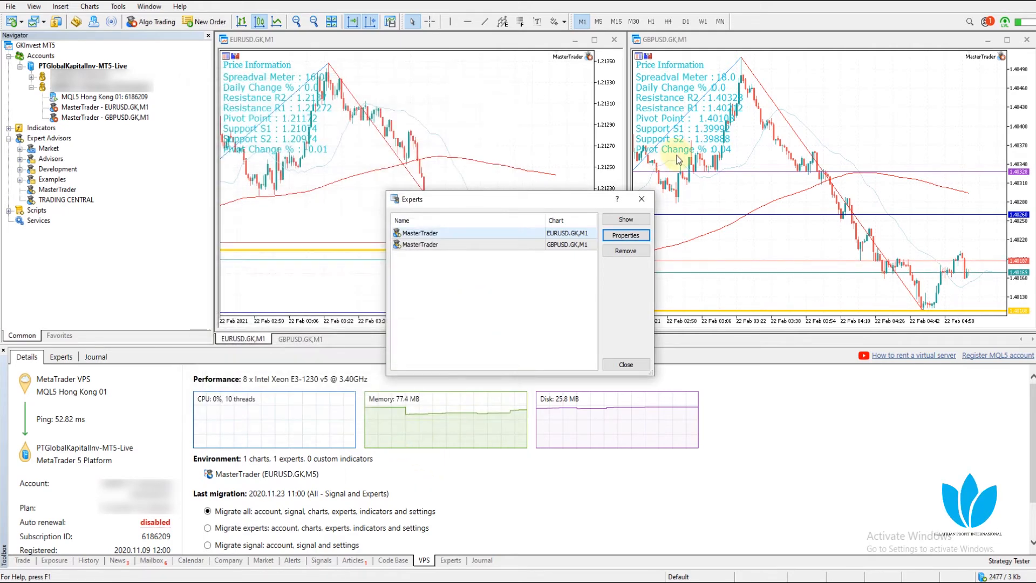
click(626, 365)
click(1027, 40)
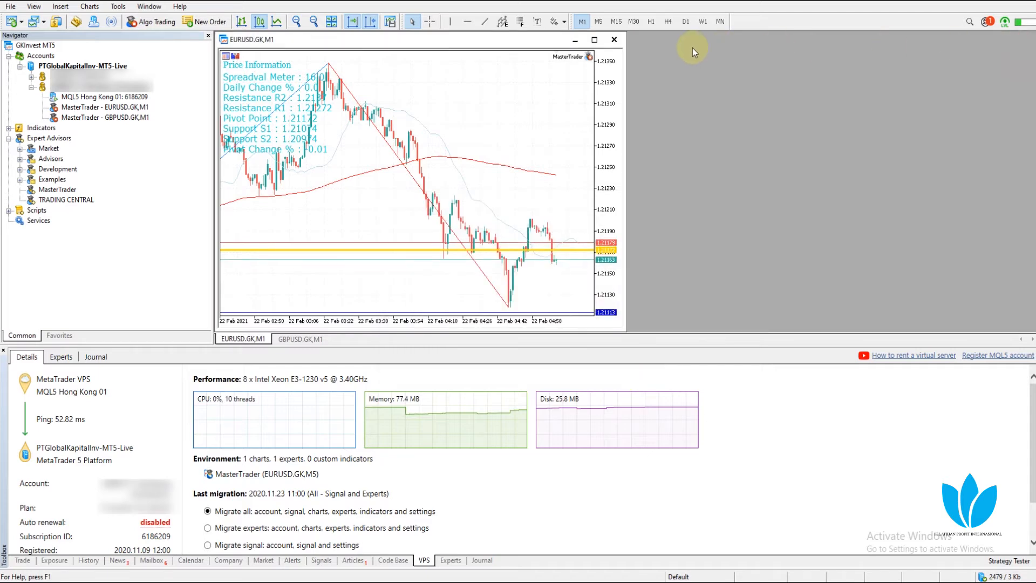
Maximize the EURUSD.GK chart on M5, enable Algo Trading, and select MasterTrader in the Navigator
click(592, 41)
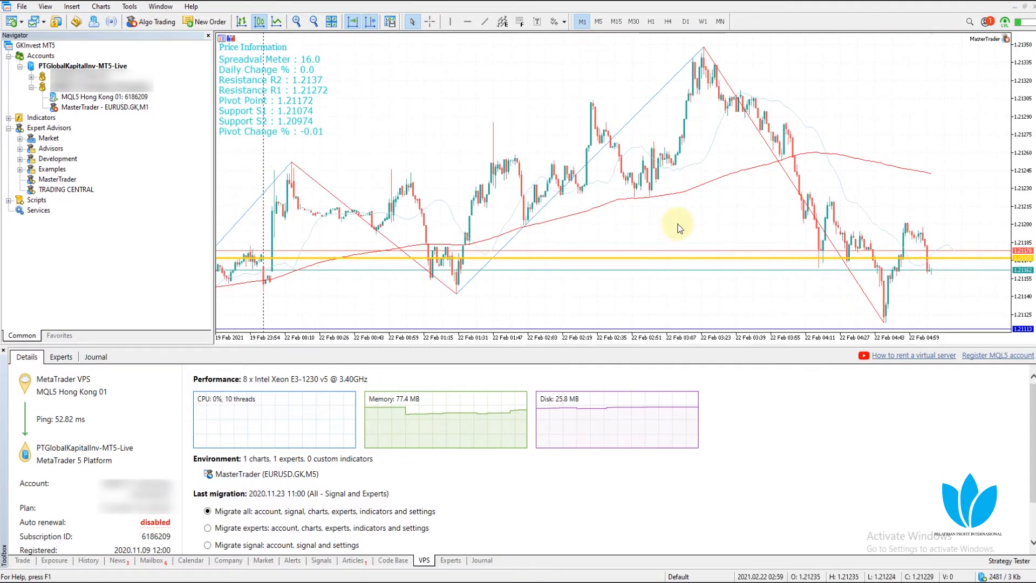
click(598, 22)
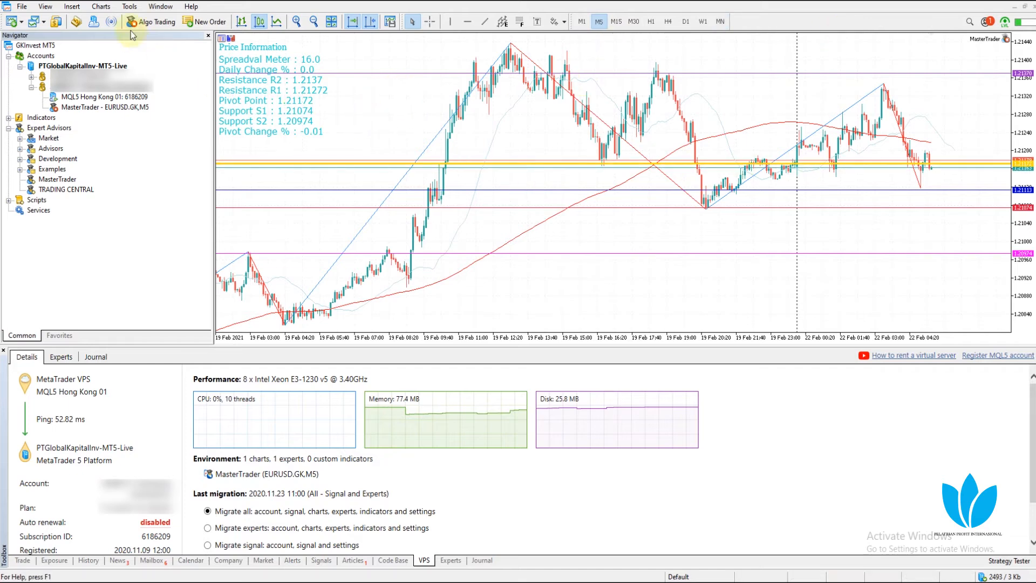
click(151, 22)
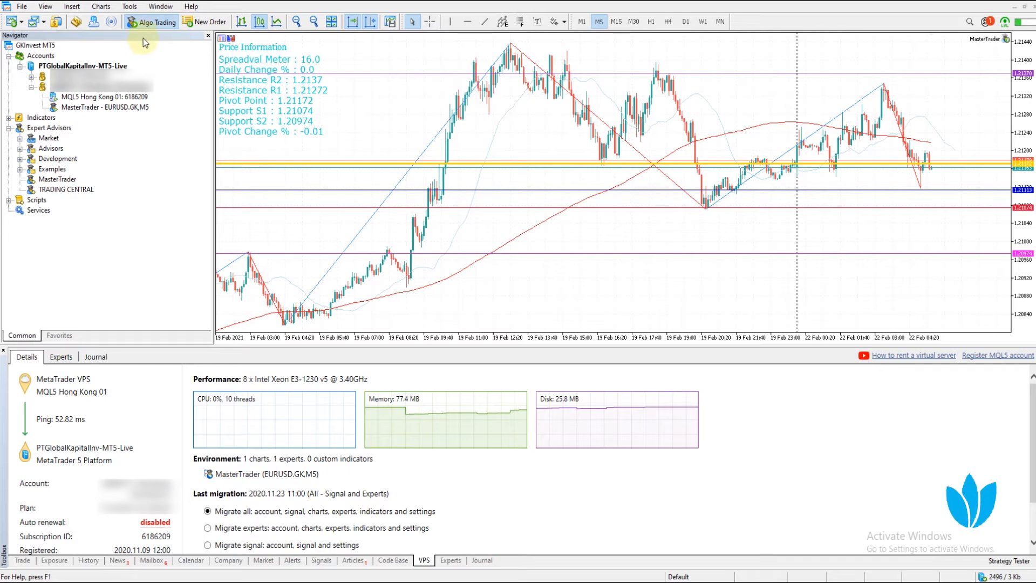
click(59, 179)
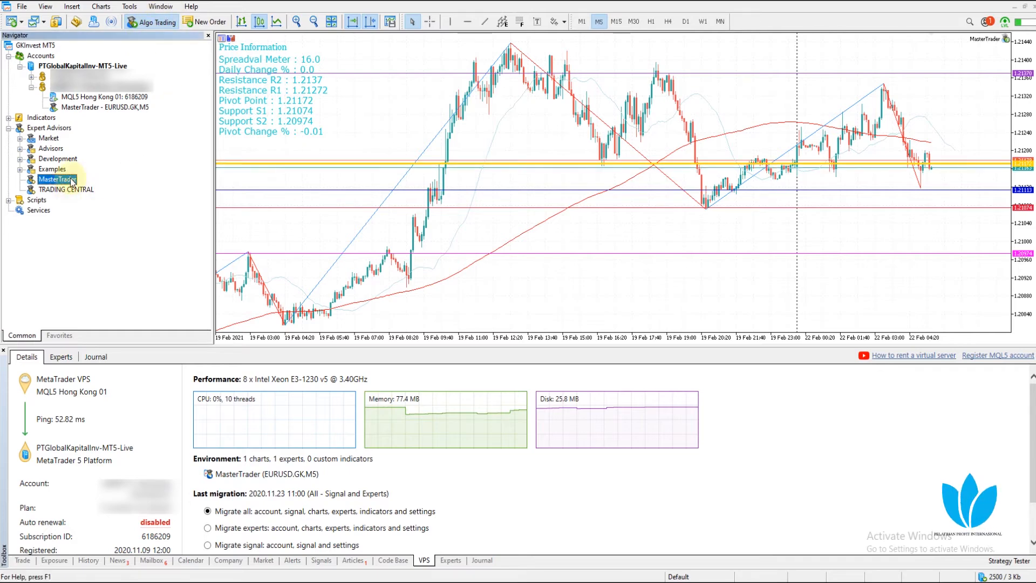
Attach MasterTrader to the EURUSD.GK M5 chart, replacing the existing copy, and accept its inputs
drag(308, 200, 600, 175)
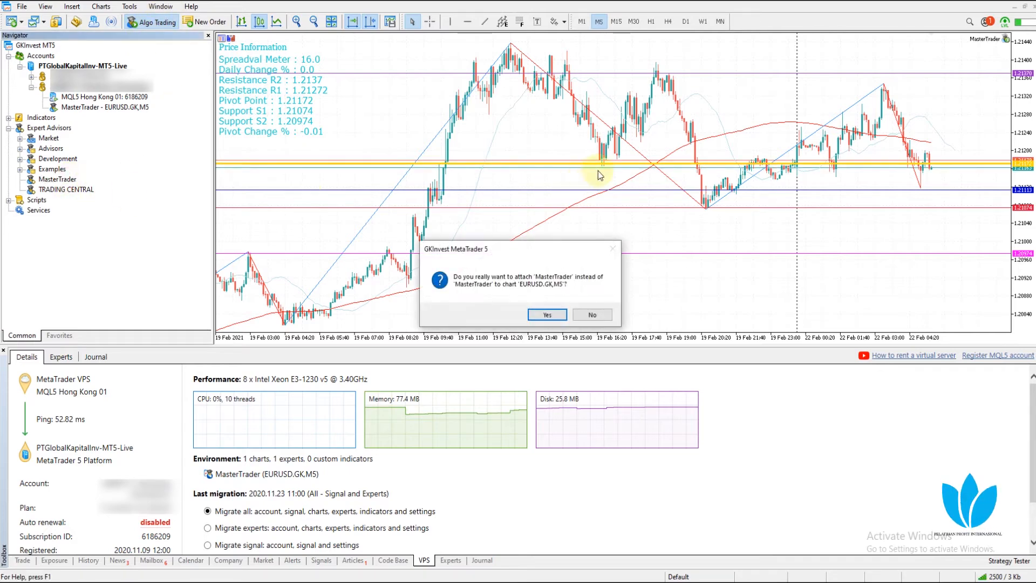
click(546, 315)
drag(446, 145, 456, 101)
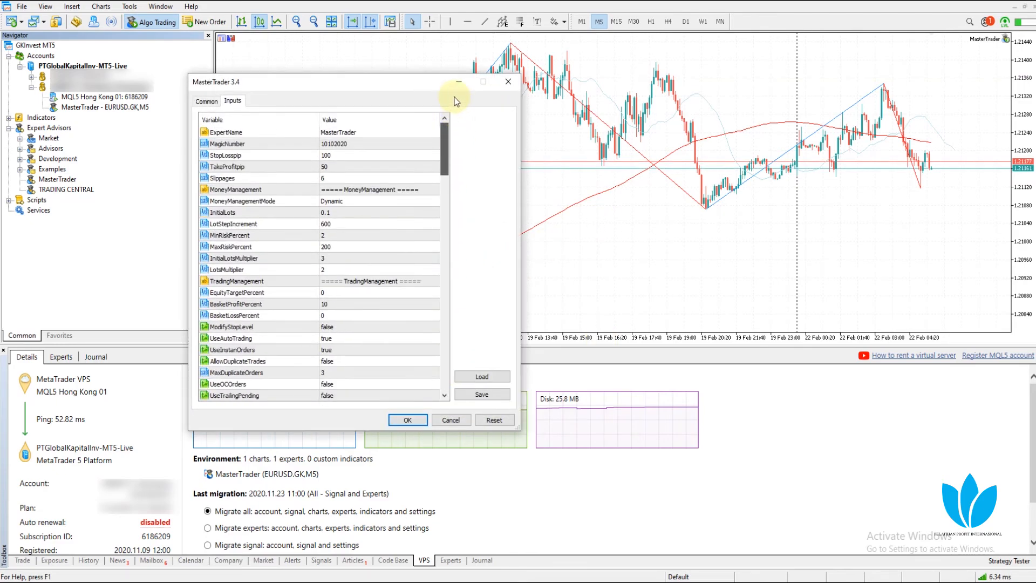
drag(443, 154, 444, 365)
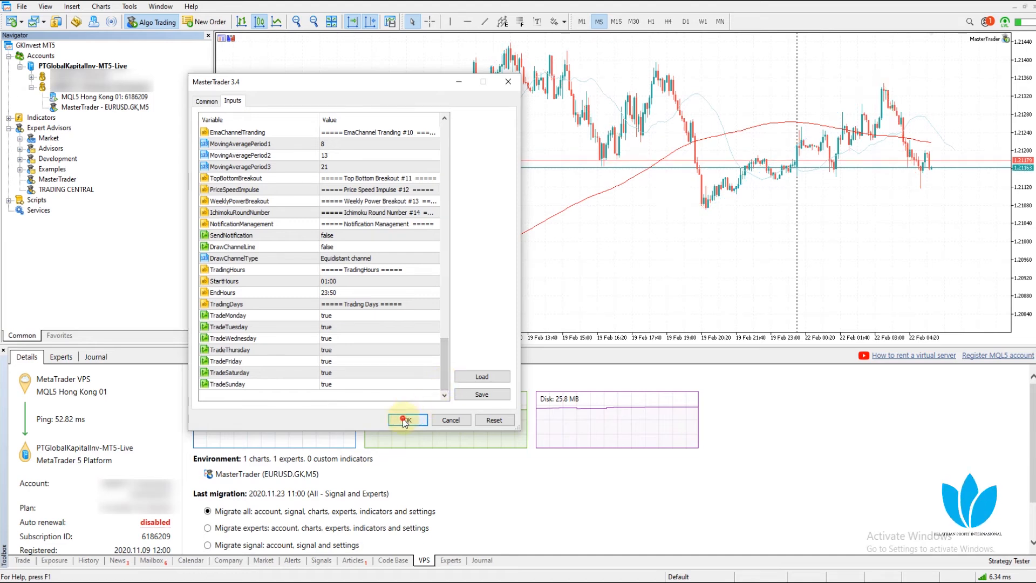
click(399, 419)
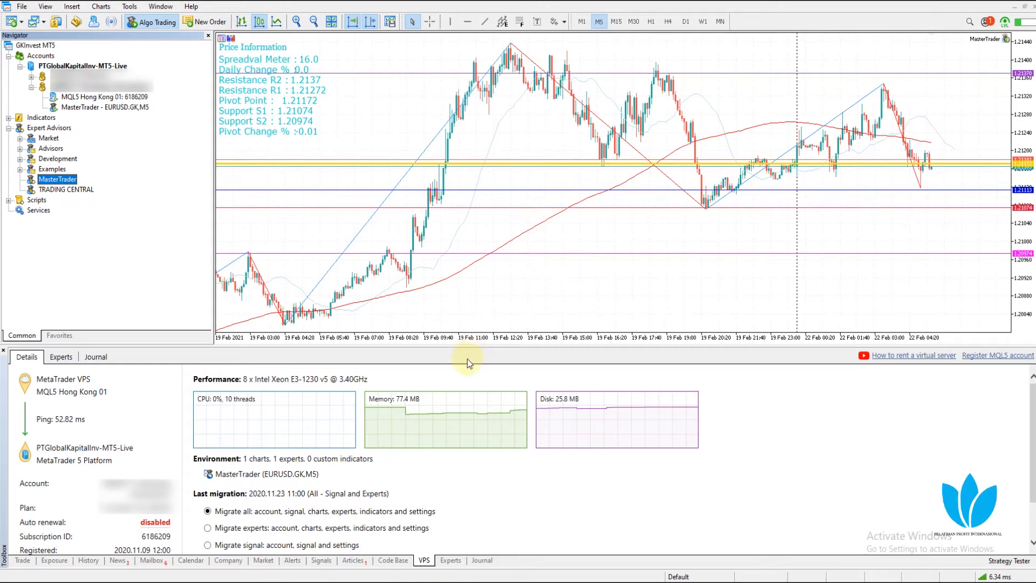
Enlarge the Toolbox panel and reopen the MQL5 Hong Kong 01 server details
drag(465, 346, 469, 275)
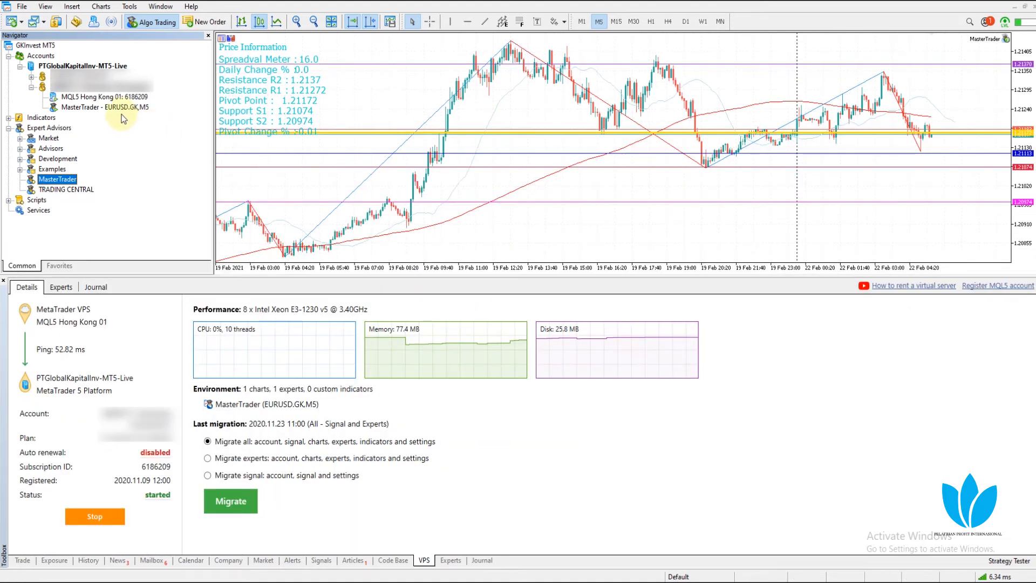
right_click(118, 97)
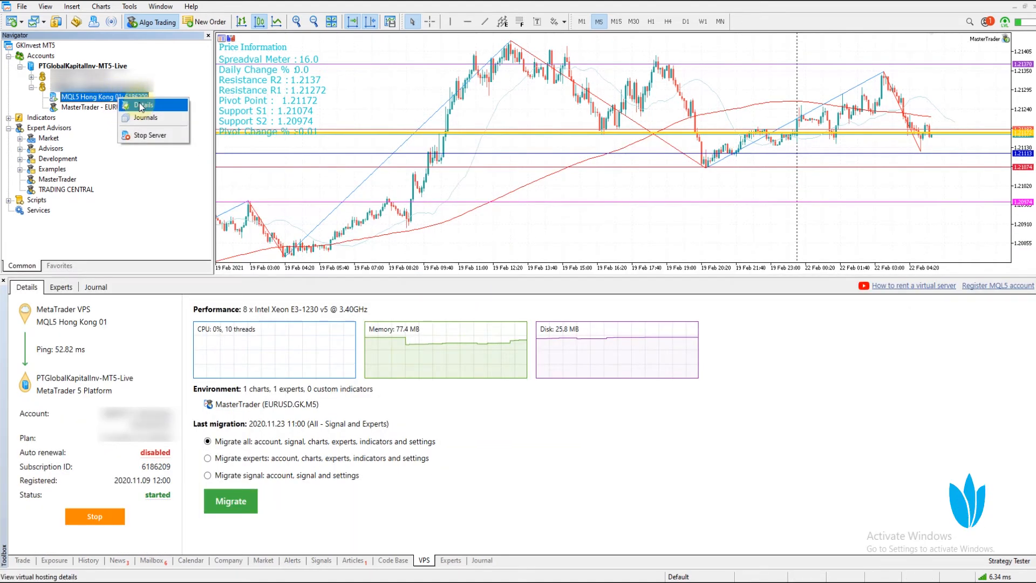
click(141, 107)
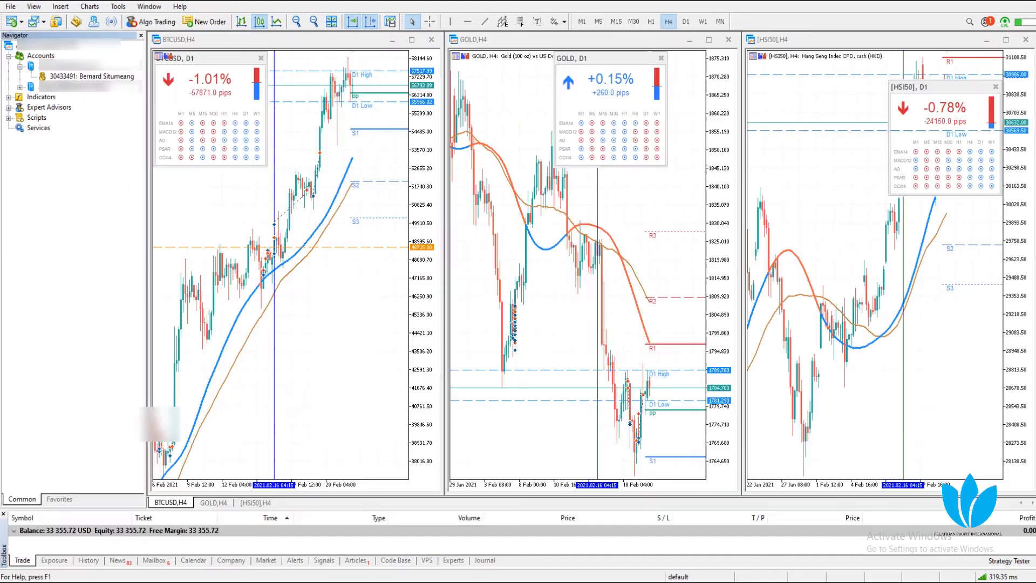
Migrate everything to MQL5 Hong Kong 01 with 'Migrate all' selected
click(118, 76)
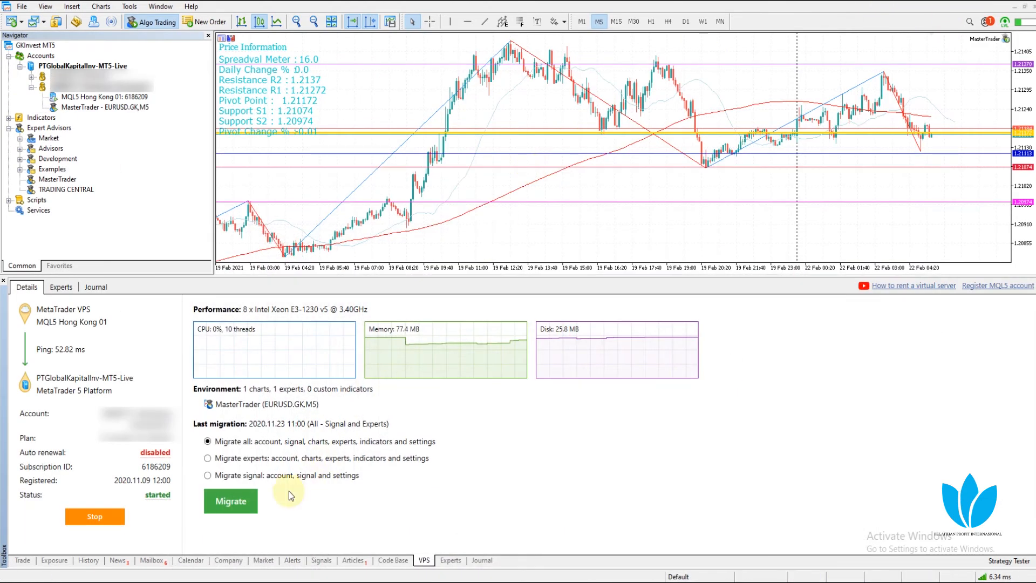
click(237, 502)
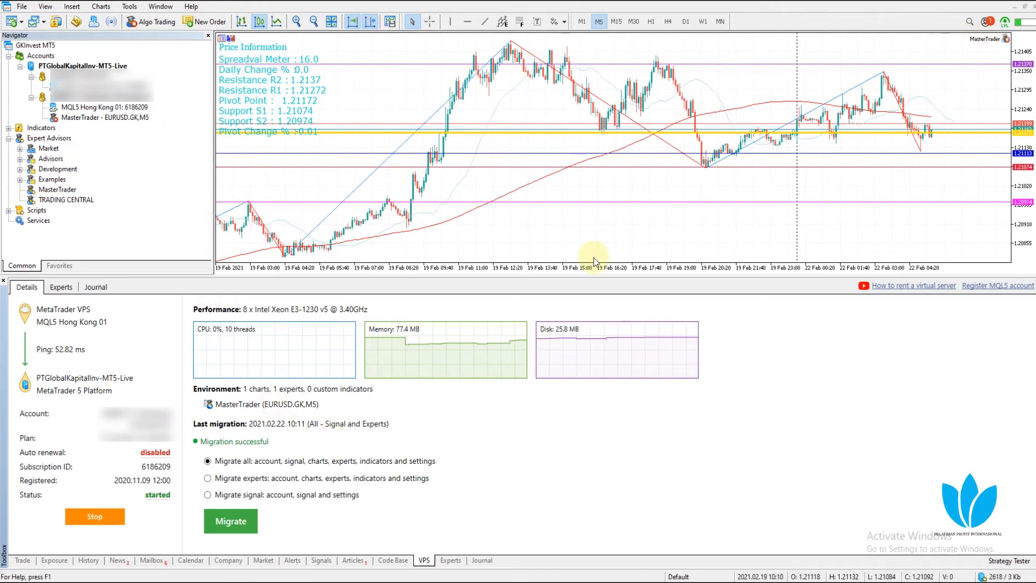
mouse_move(601, 131)
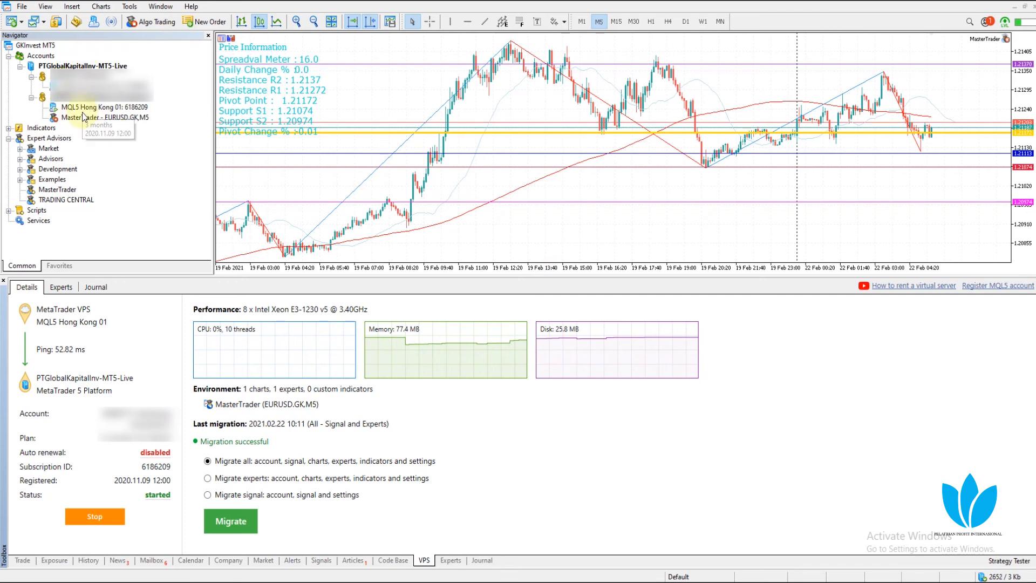
mouse_move(102, 111)
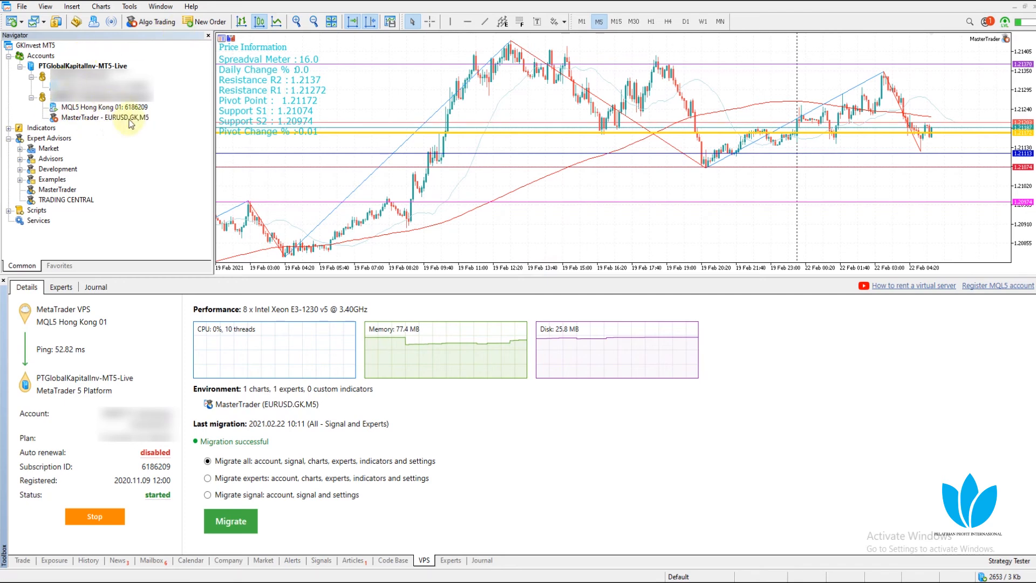
click(22, 7)
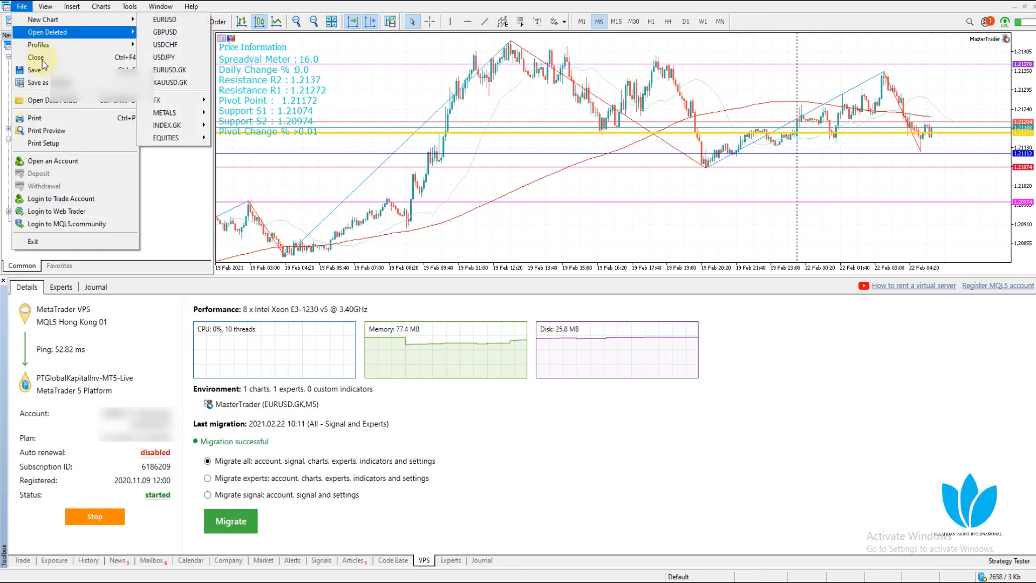
click(50, 103)
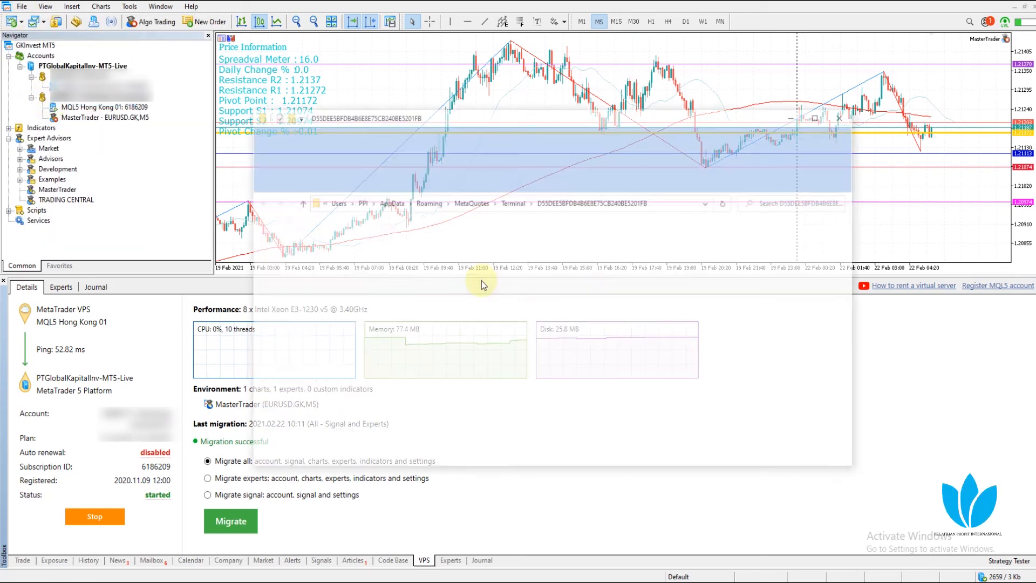
click(387, 252)
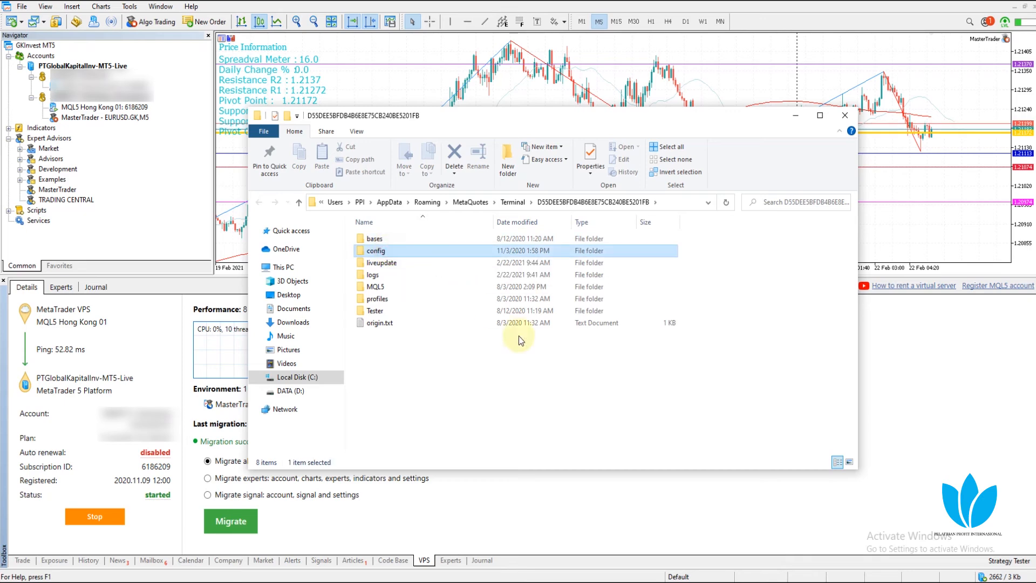
double_click(387, 250)
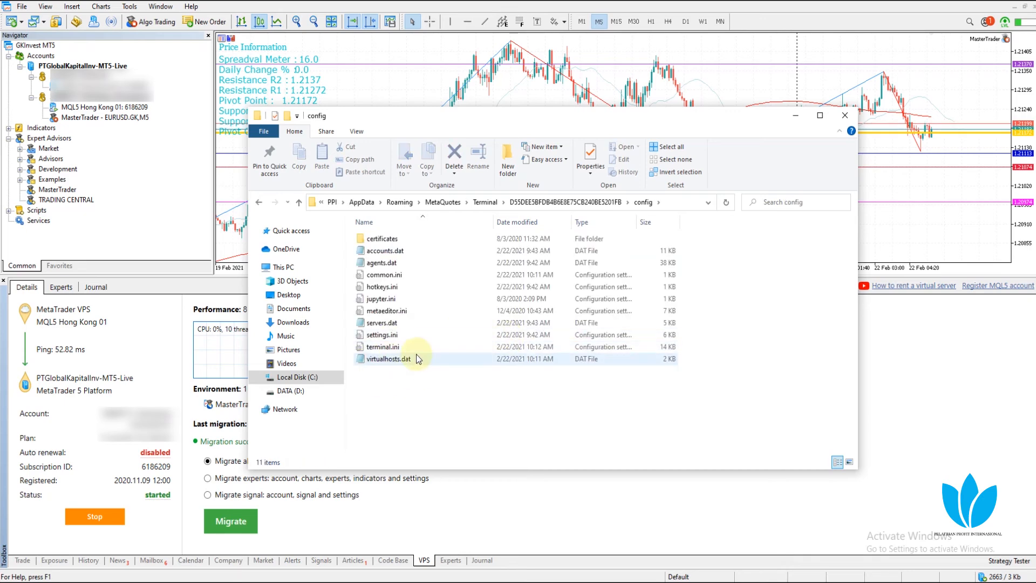
right_click(413, 395)
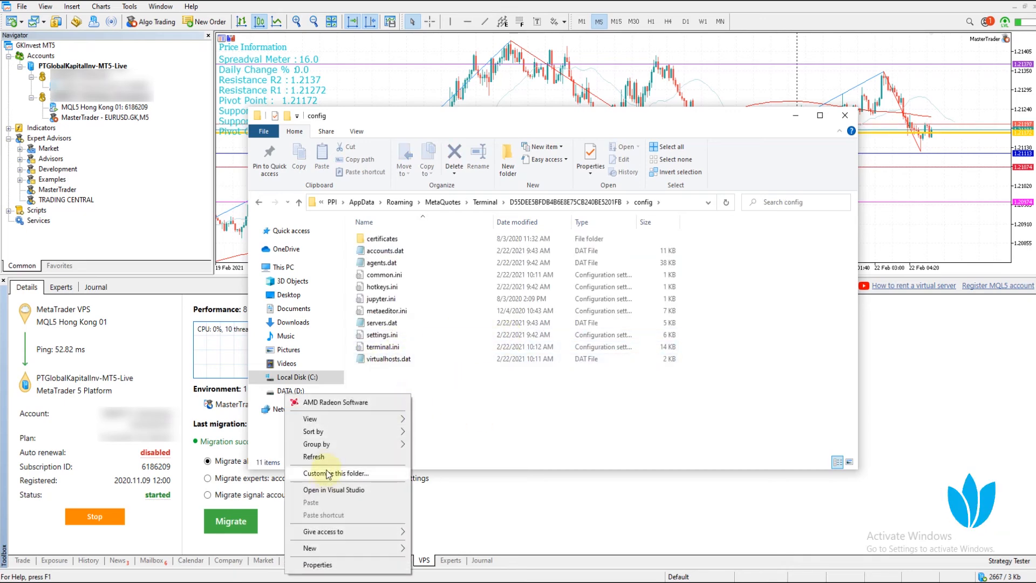
click(508, 429)
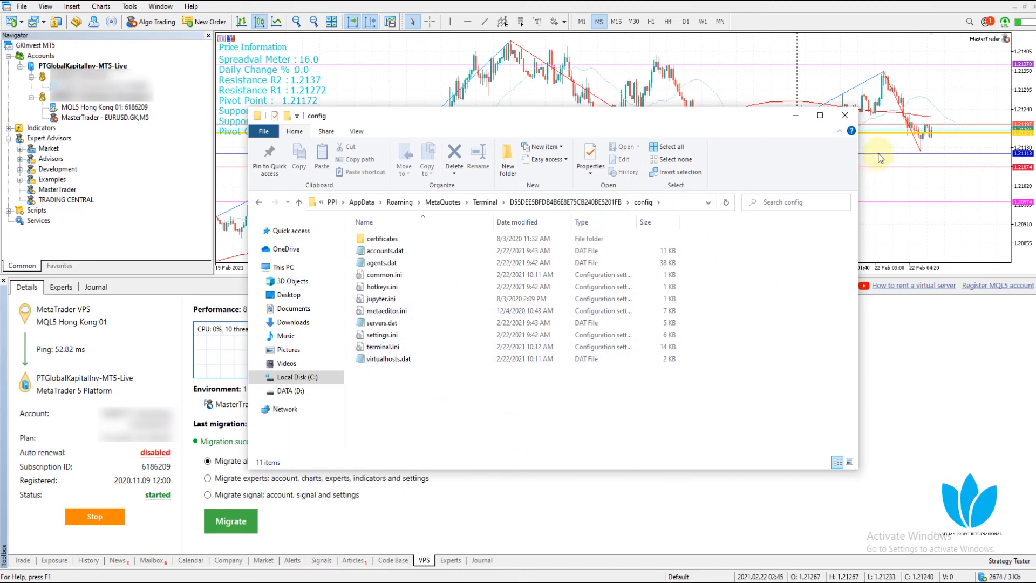
click(851, 116)
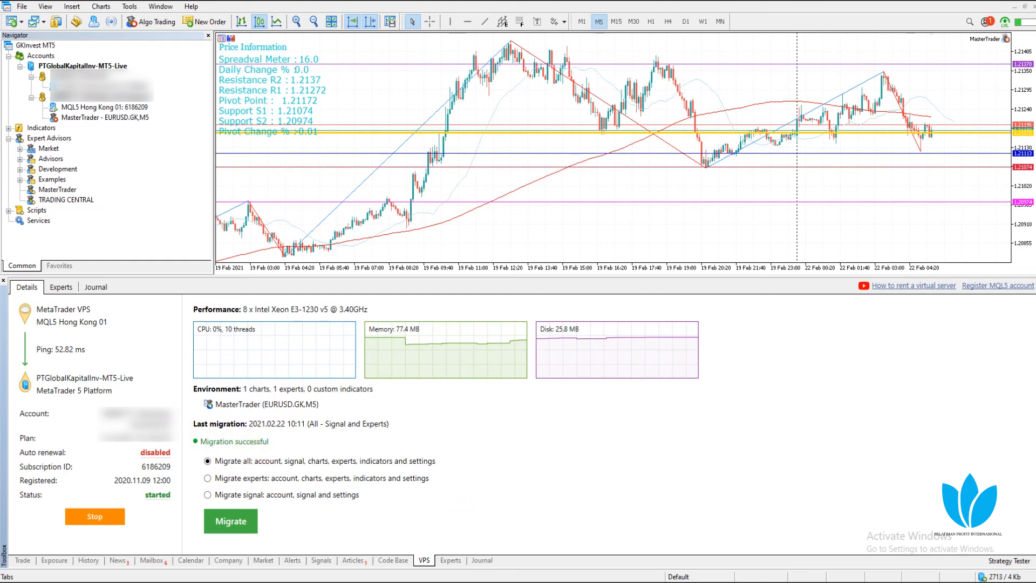
Bring Monex Trader to the front, collapse Accounts, and open its data folder from the File menu
click(492, 582)
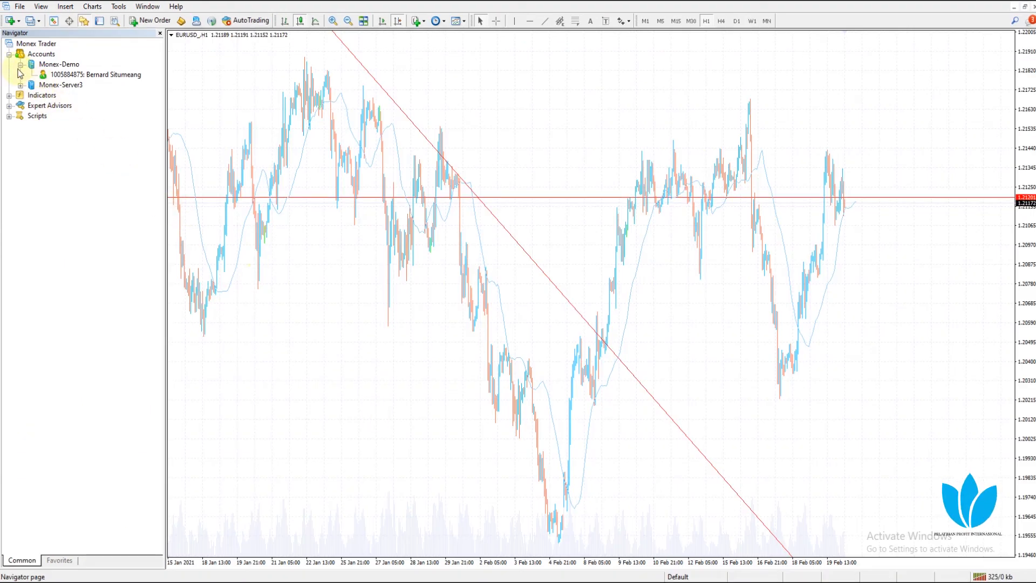
click(8, 55)
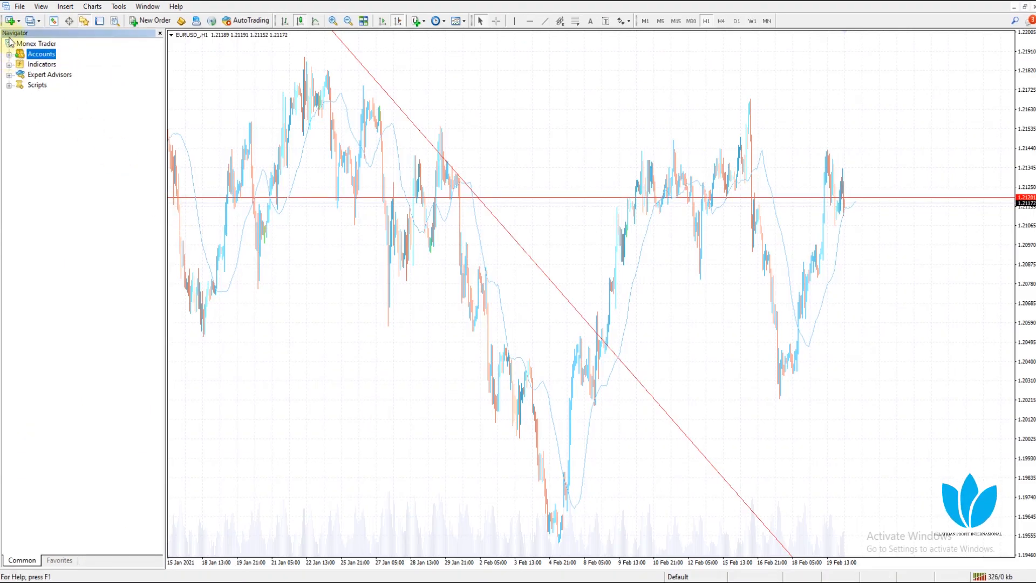
click(20, 7)
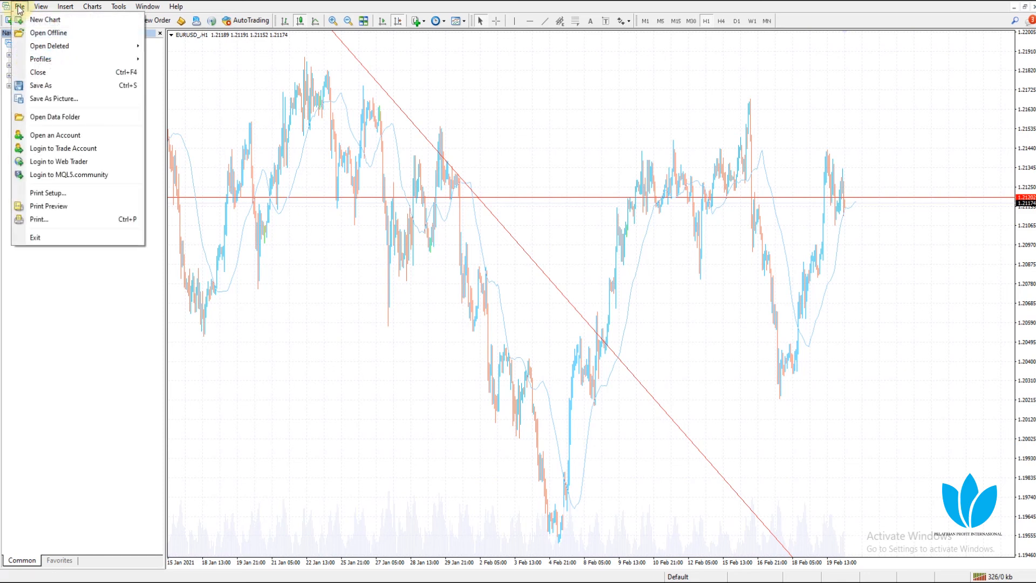
click(55, 116)
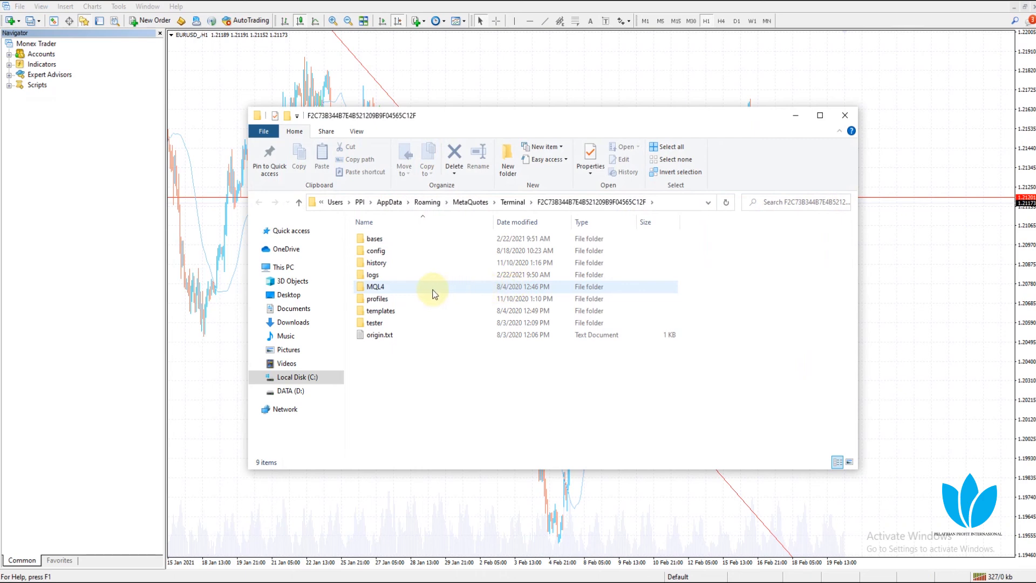
Browse the Monex data folder's profiles and config subfolders, ending on virtualhosts.dat in profiles
double_click(378, 299)
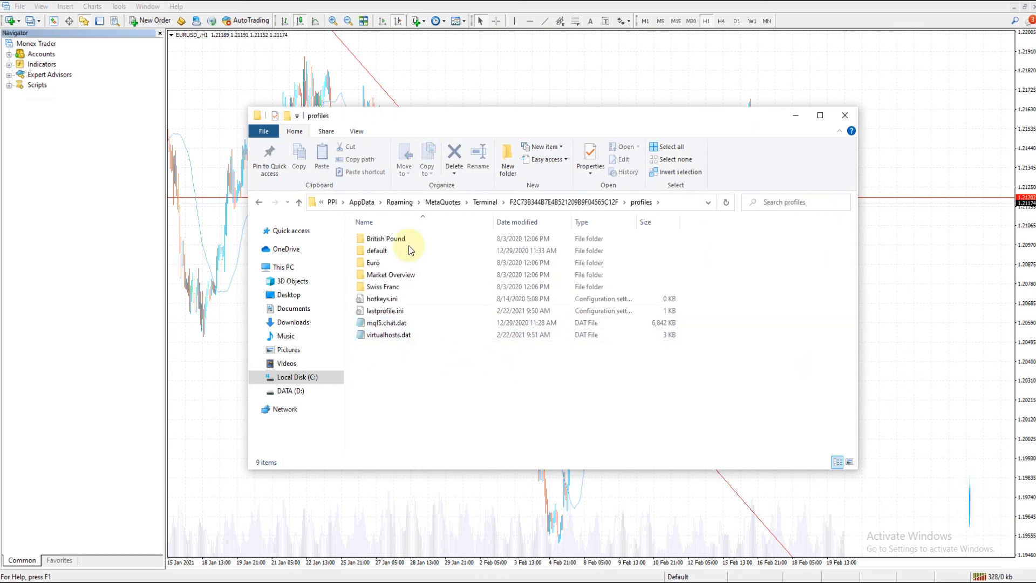
click(258, 201)
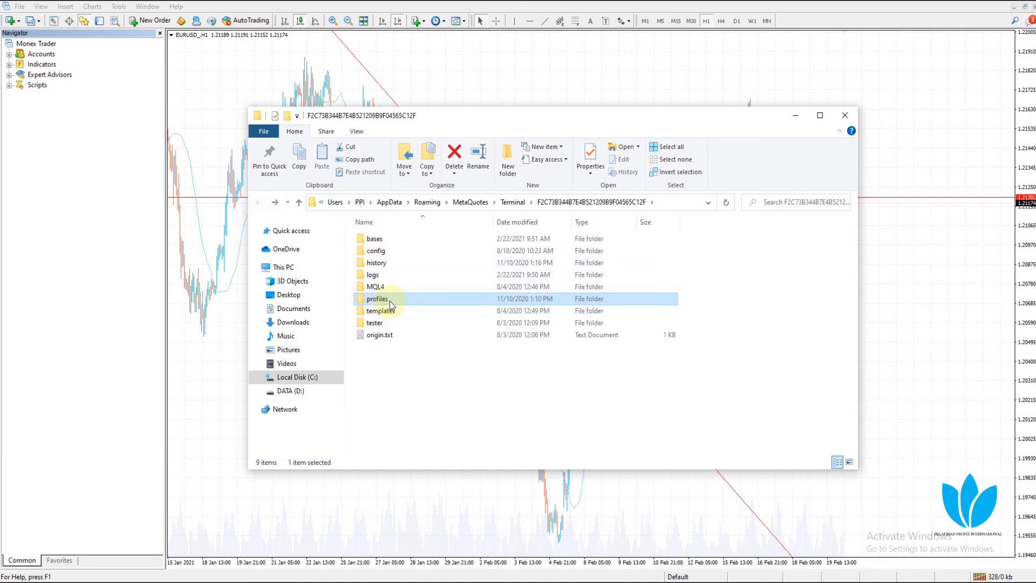
click(394, 251)
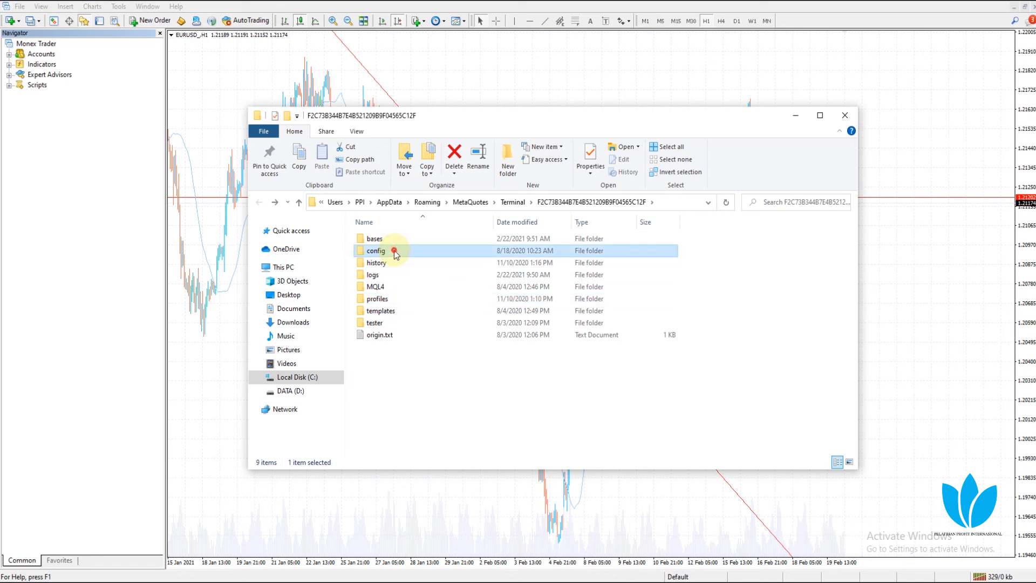
double_click(394, 251)
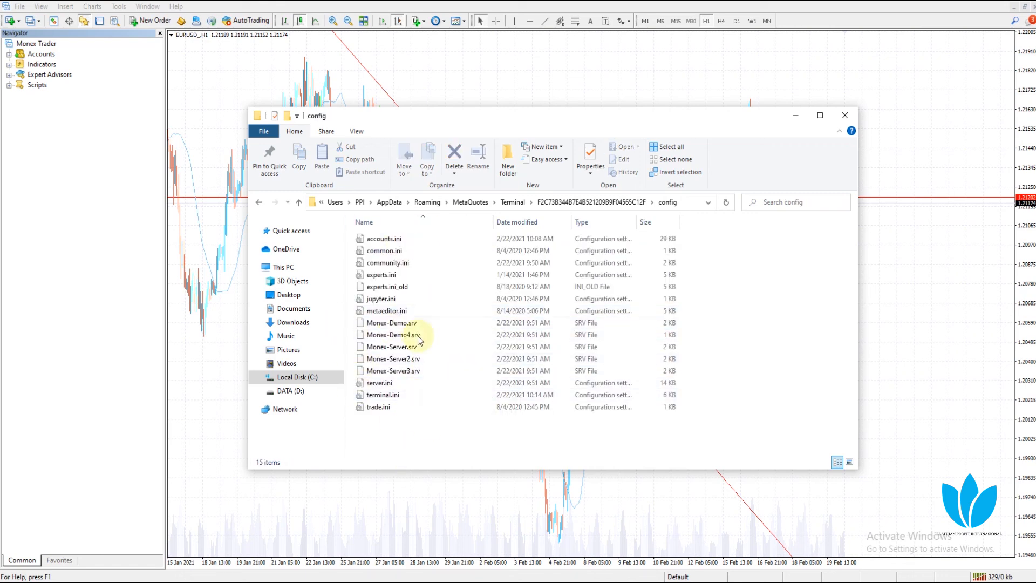
click(614, 203)
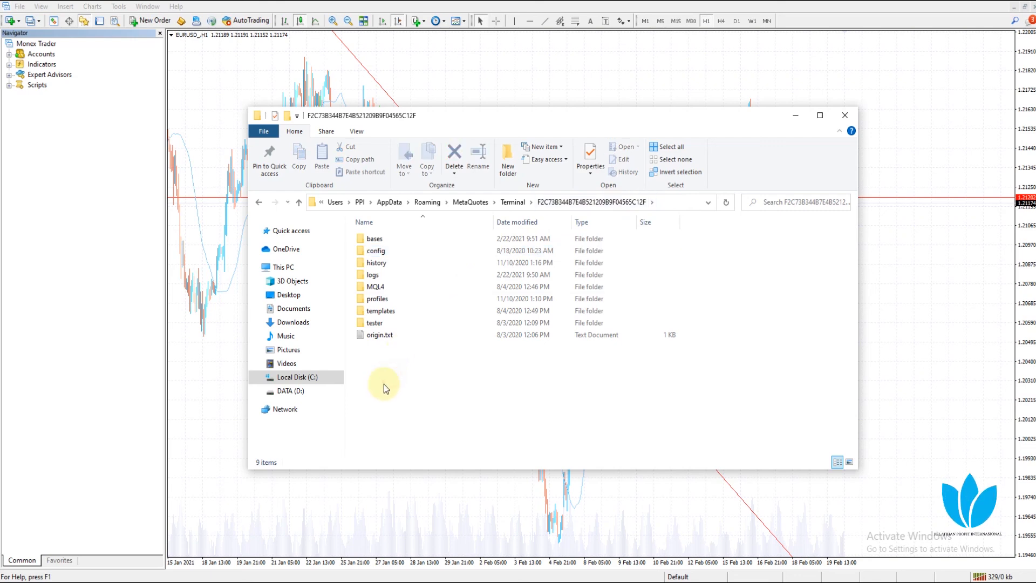
double_click(377, 298)
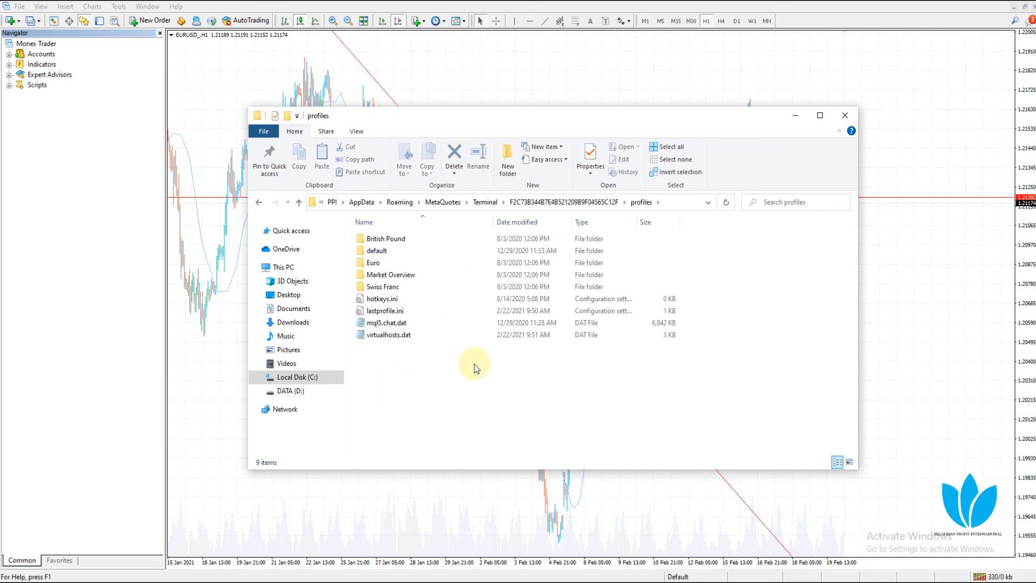
click(357, 339)
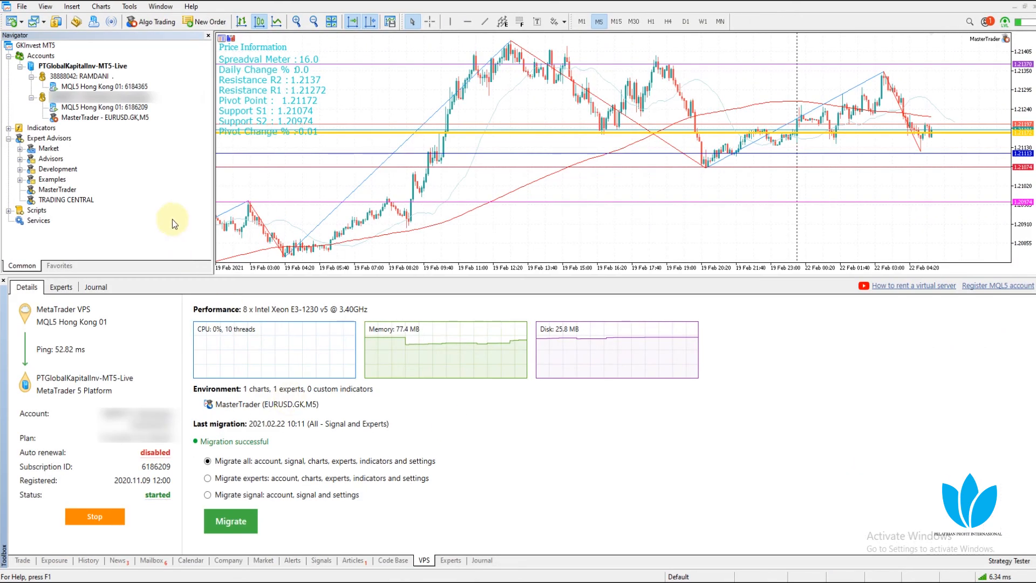
Reopen the MQL5 Hong Kong 01 virtual server details in MetaTrader 5
click(96, 108)
right_click(97, 112)
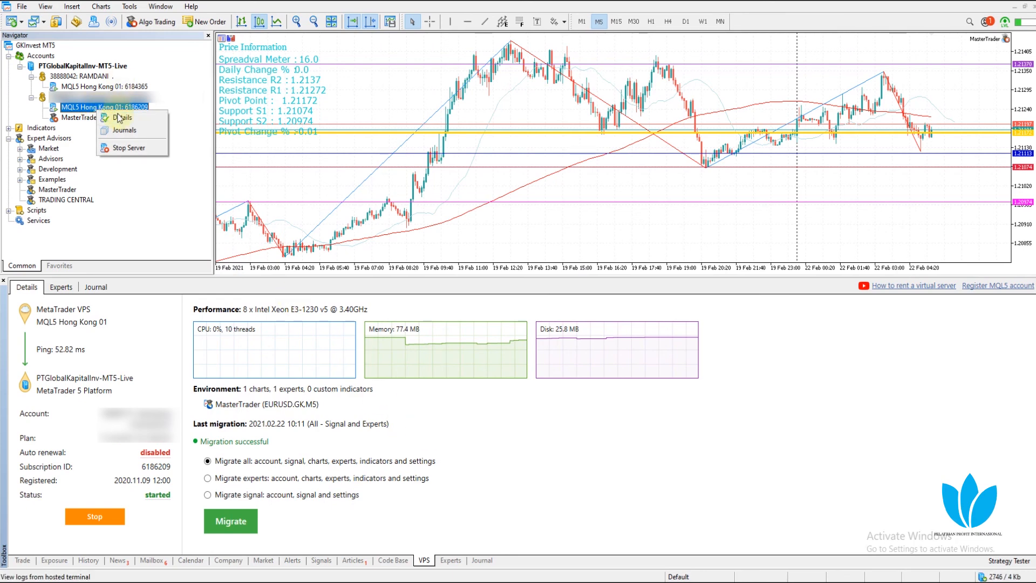
click(402, 430)
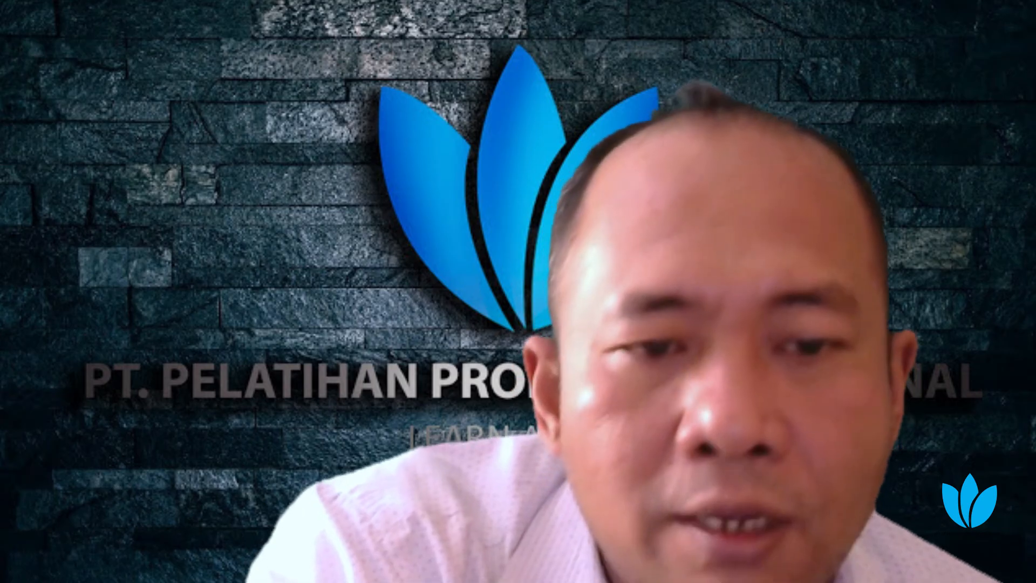